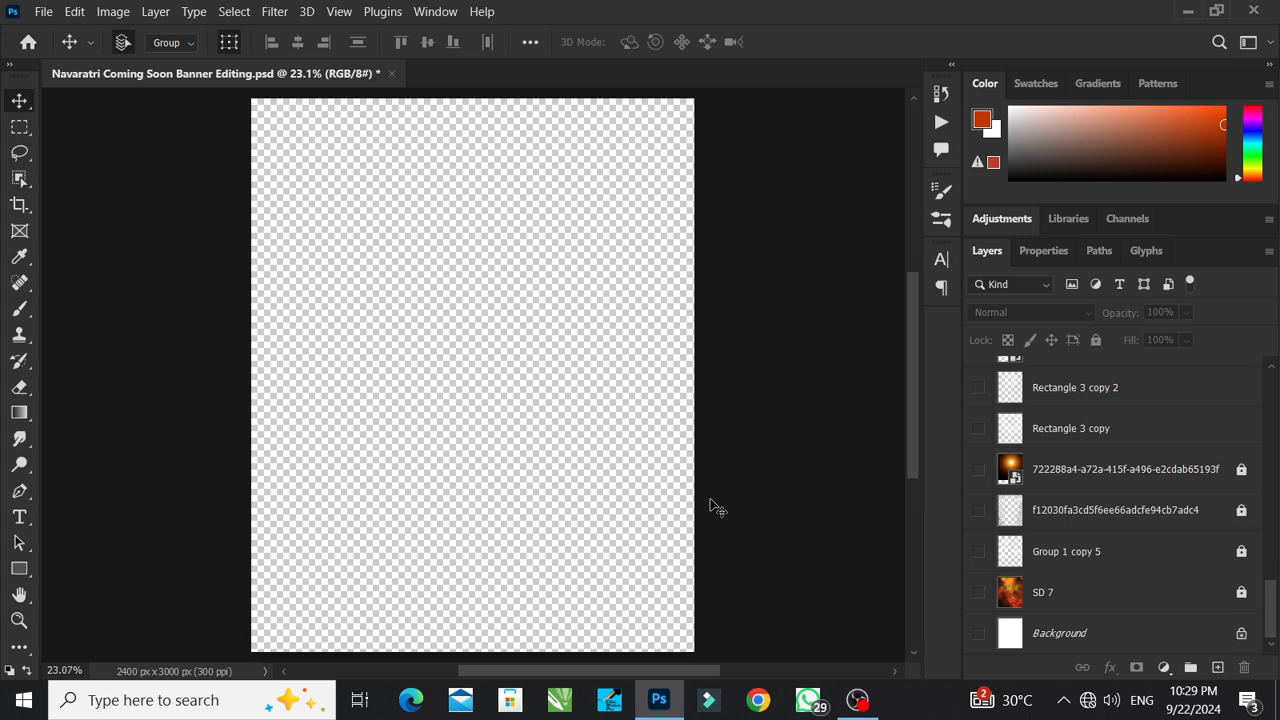
- Check the banner document's width, height and resolution in the Image Size settings
left_click(117, 11)
left_click(150, 148)
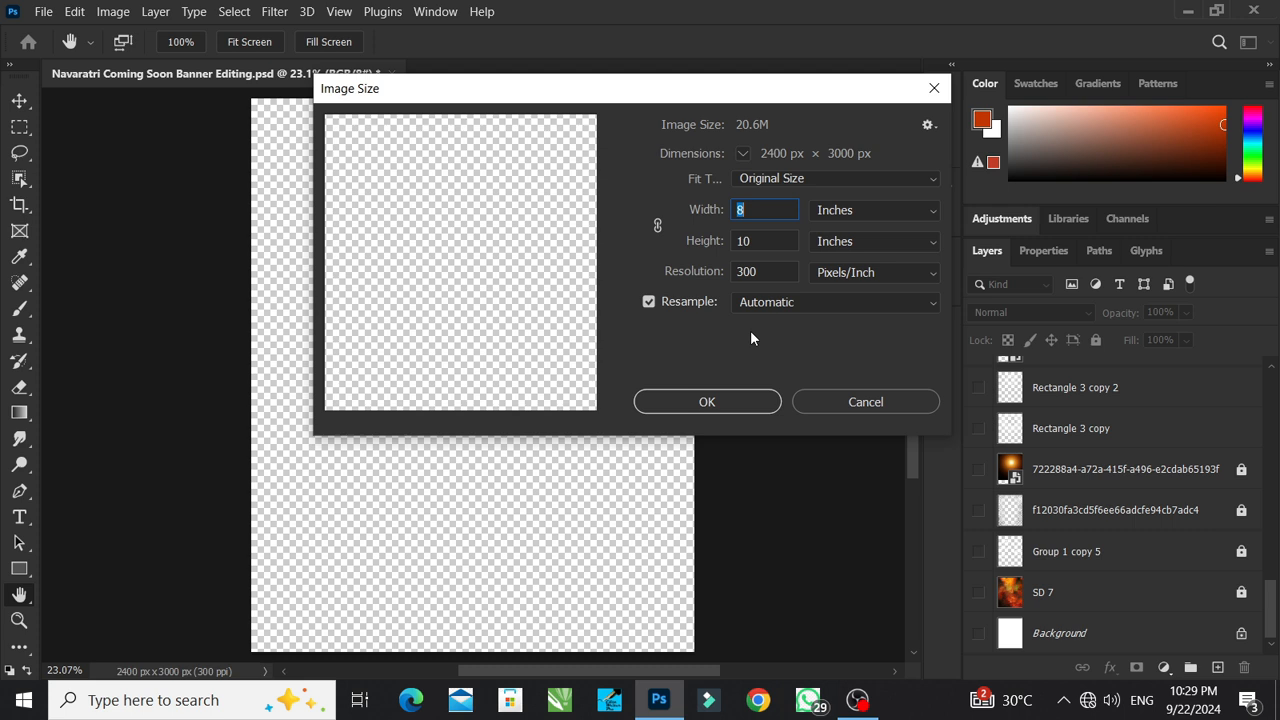
left_click(737, 397)
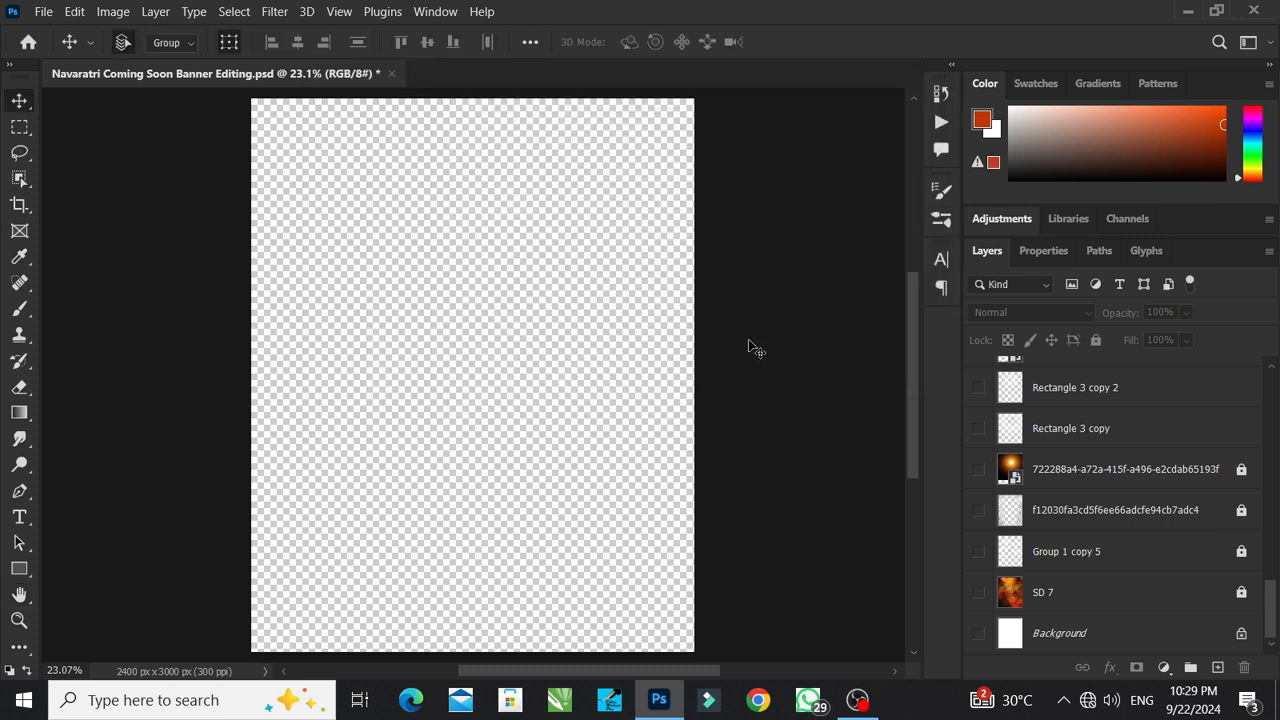
- Show the SD 7 background texture layer and unlock it
left_click(978, 592)
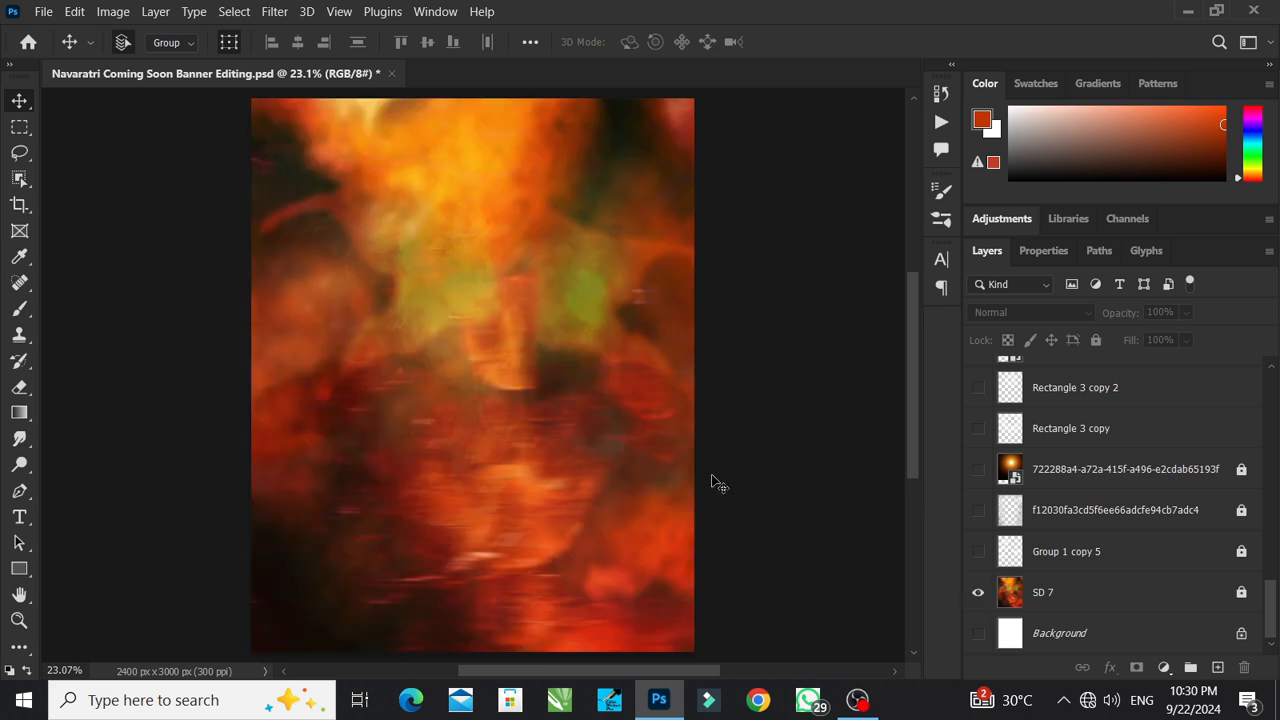
left_click(1241, 592)
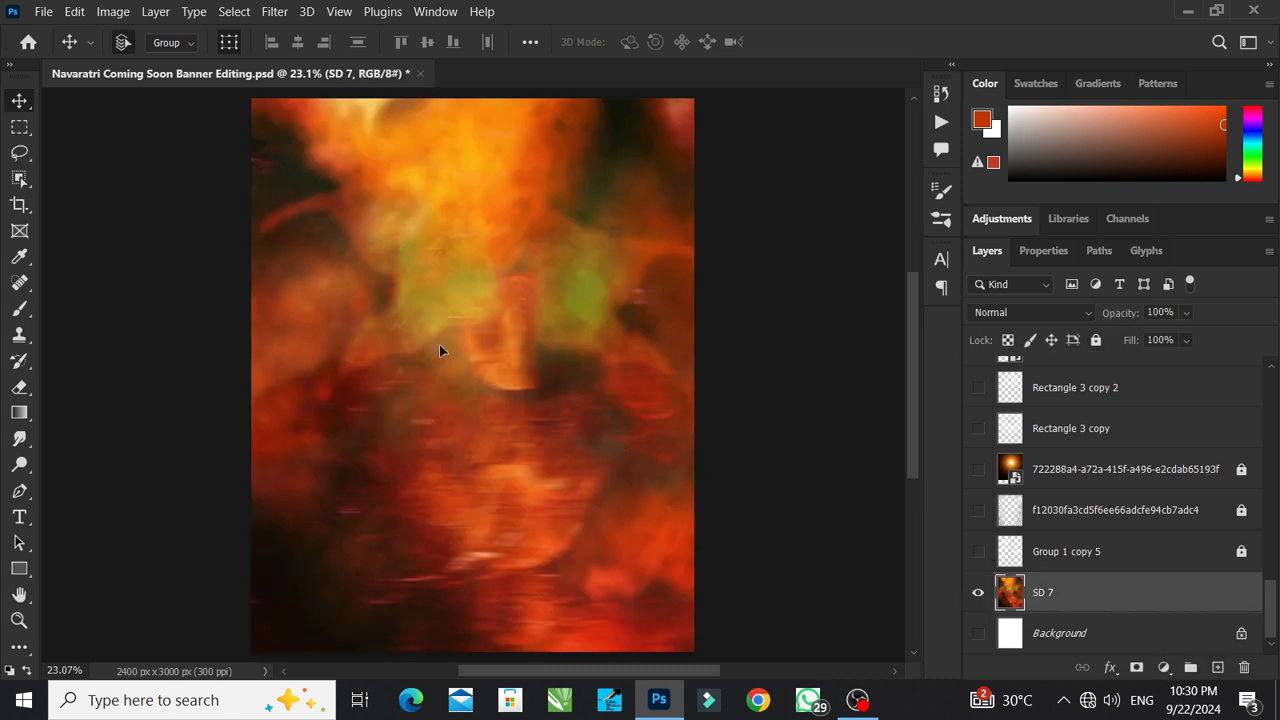
- Try shifting the SD 7 background texture across the canvas and undo the moves
left_click_drag(521, 298, 697, 467)
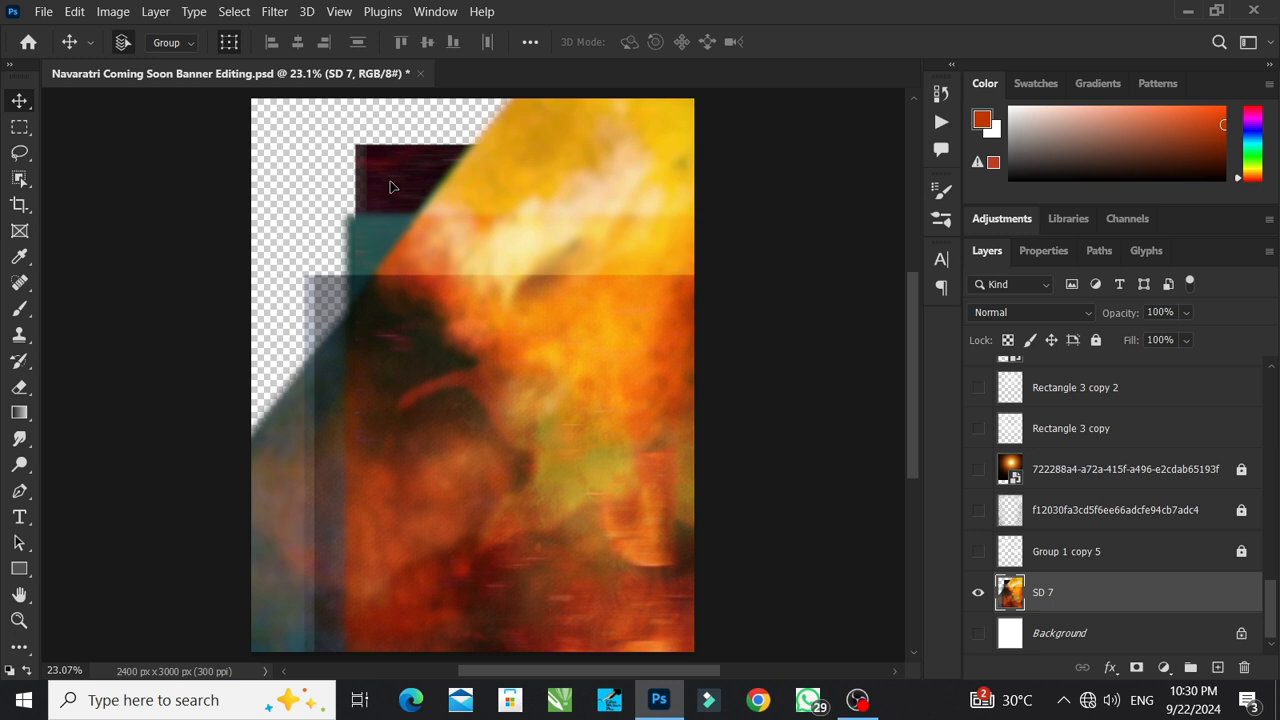
key("ctrl+z")
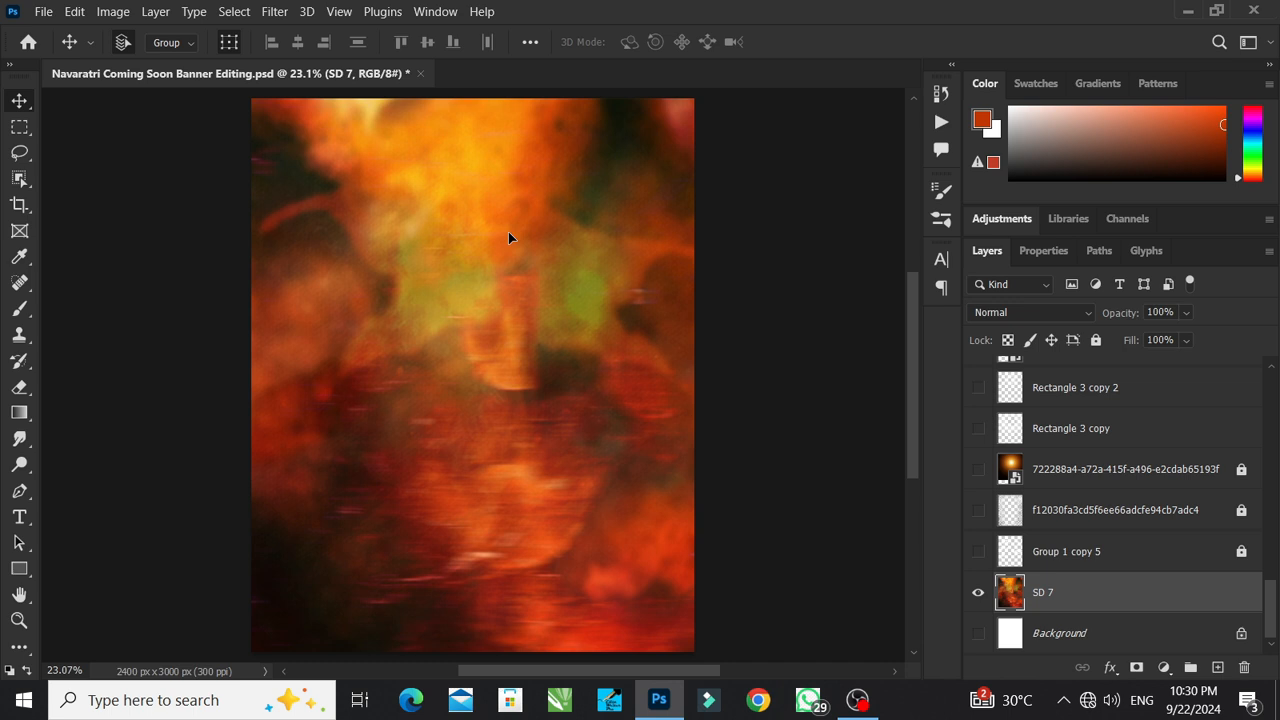
left_click_drag(495, 235, 462, 262)
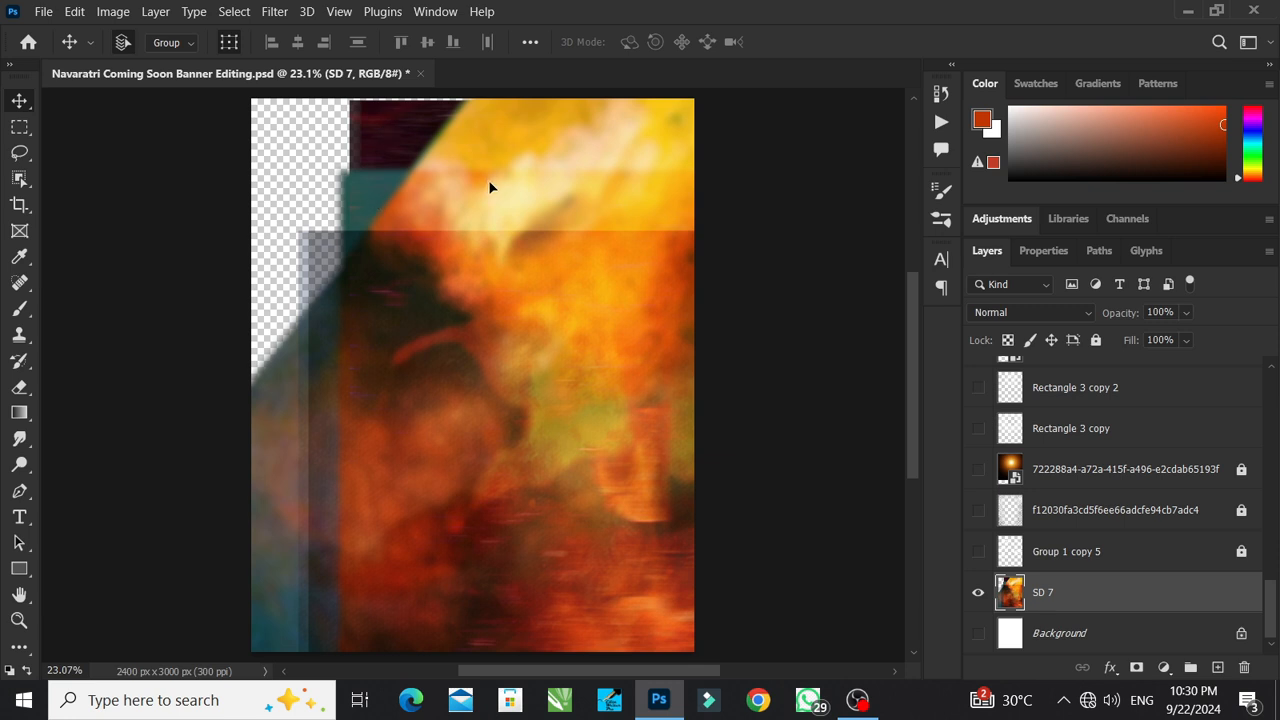
mouse_move(468, 257)
left_mouse_down()
mouse_move(460, 250)
mouse_move(475, 259)
left_mouse_up()
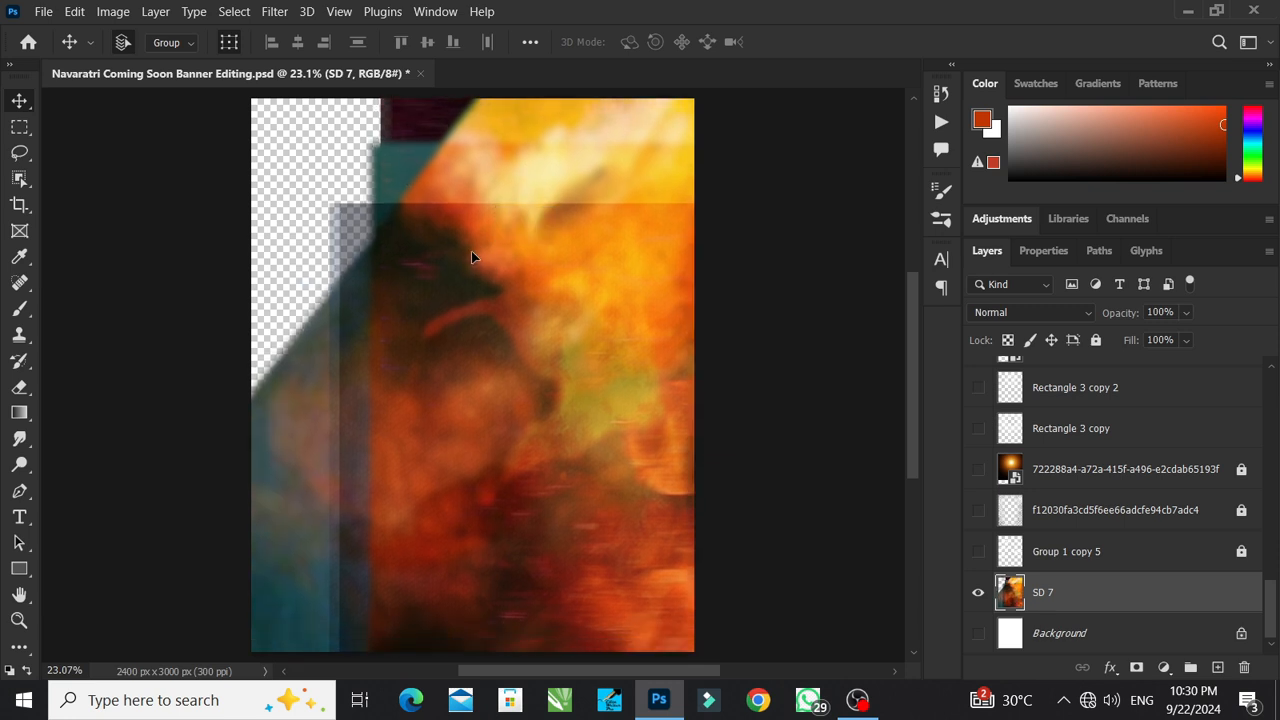
key("ctrl+z")
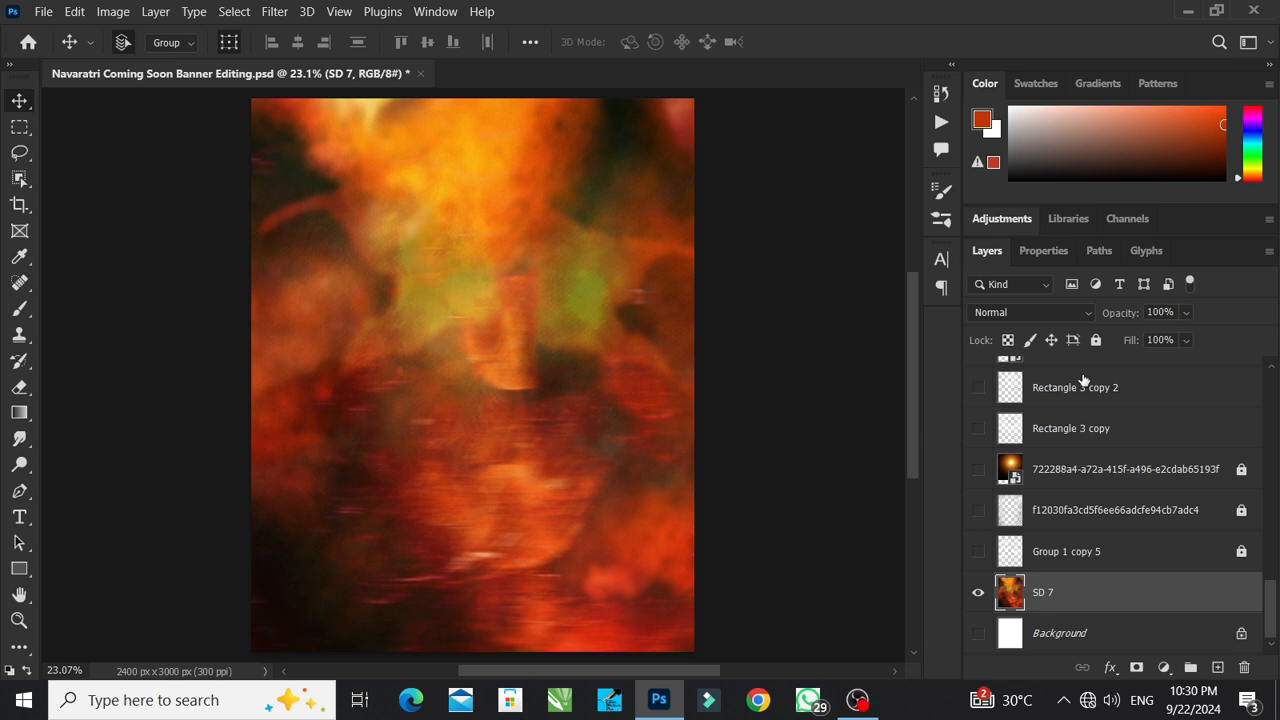
- Lock the SD 7 layer and show the Group 1 copy 5 text pattern layer above it
left_click(1095, 340)
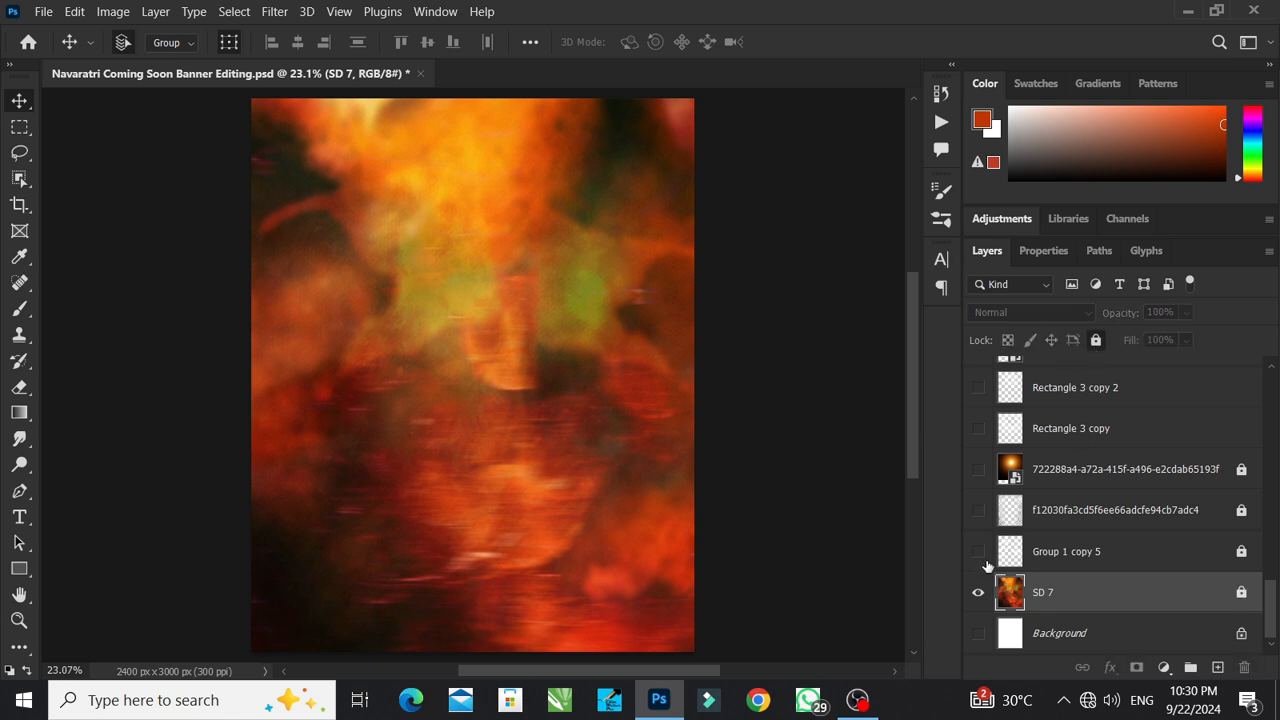
left_click(978, 551)
left_click(757, 460)
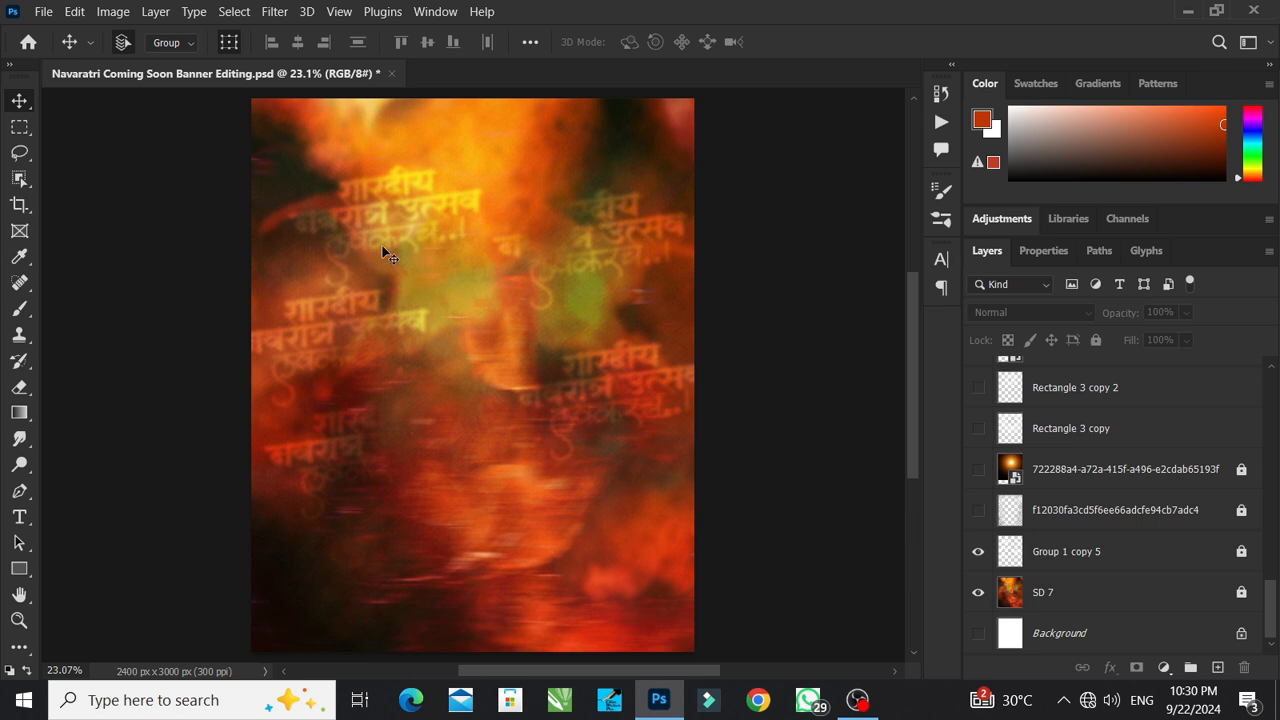
- Unlock the Group 1 copy 5 text pattern, shift it slightly upward and nudge it back down
left_click(1120, 562)
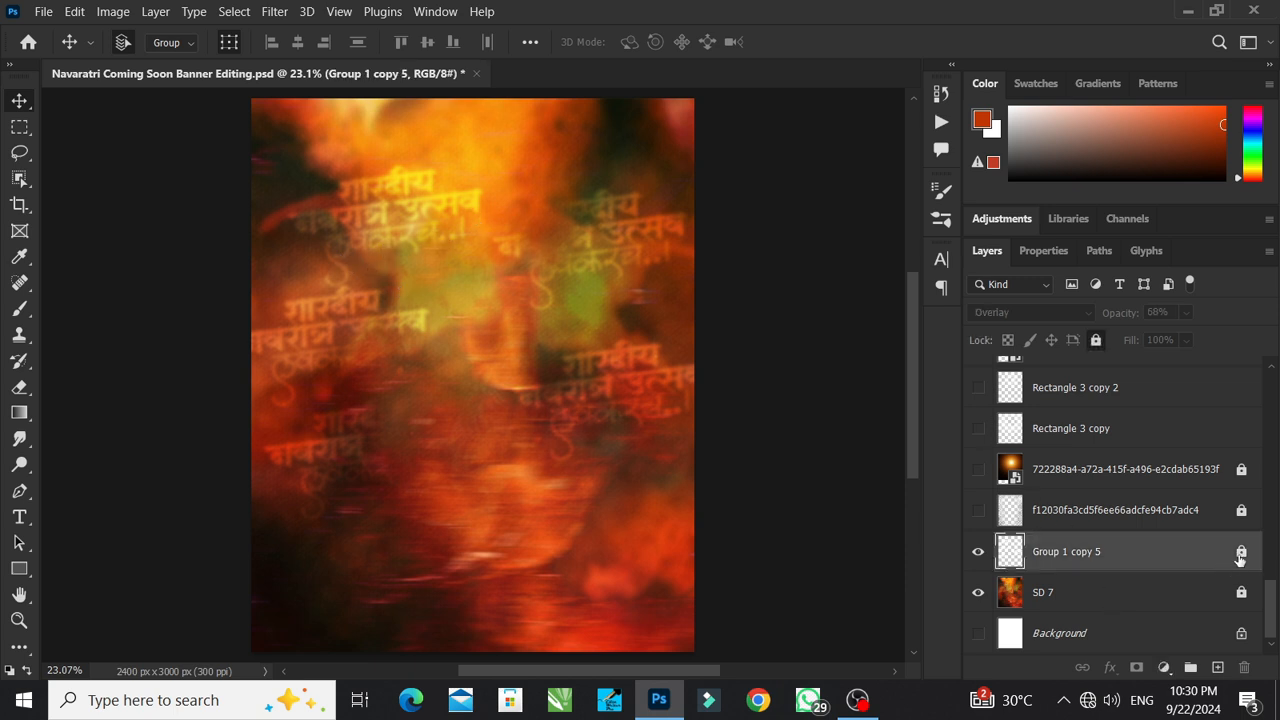
left_click_drag(551, 314, 615, 222)
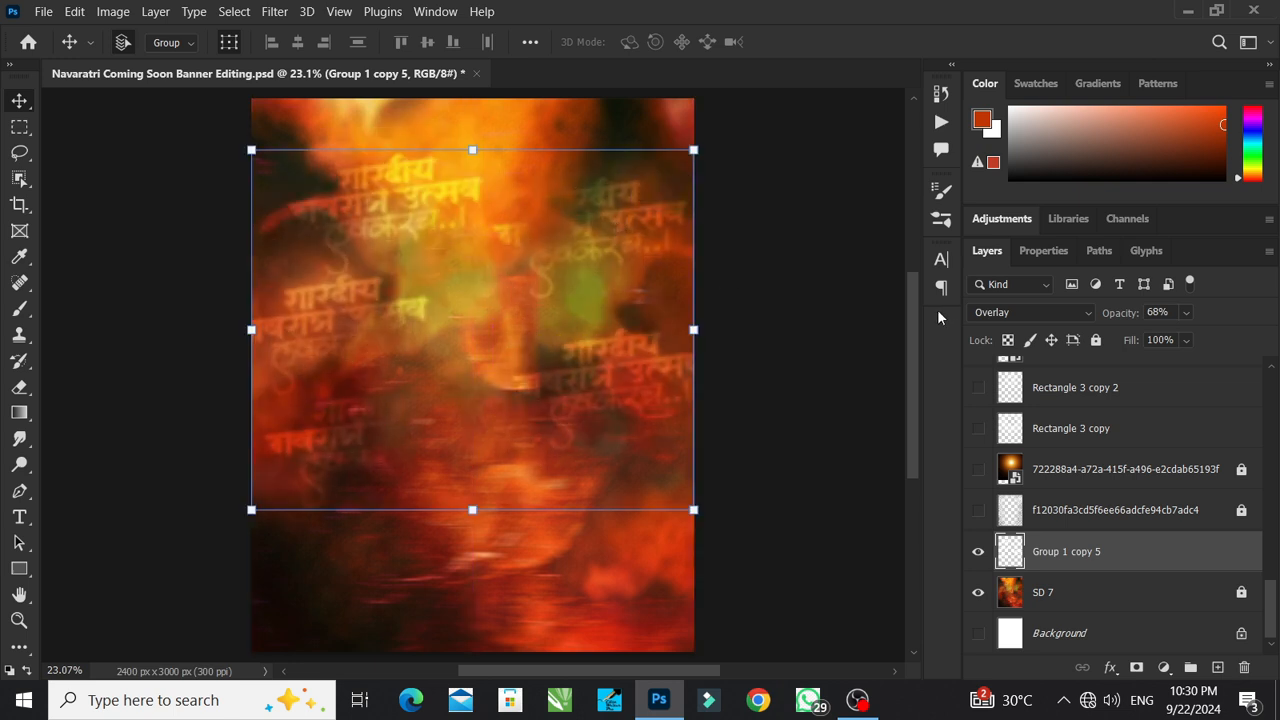
key("shift+Down")
key("shift+Down")
key("shift+Down")
key("shift+Down")
key("shift+Down")
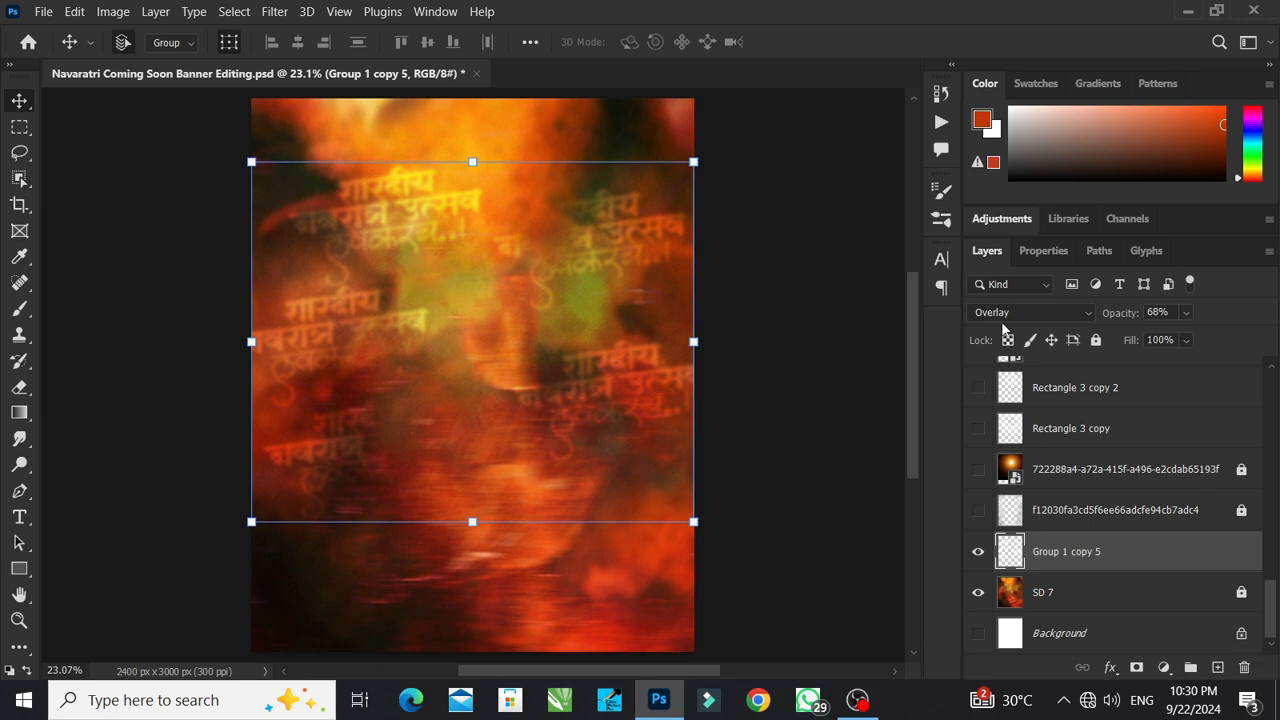
- Set the Group 1 copy 5 layer's blend mode to Overlay and deselect the layer
left_click(1027, 317)
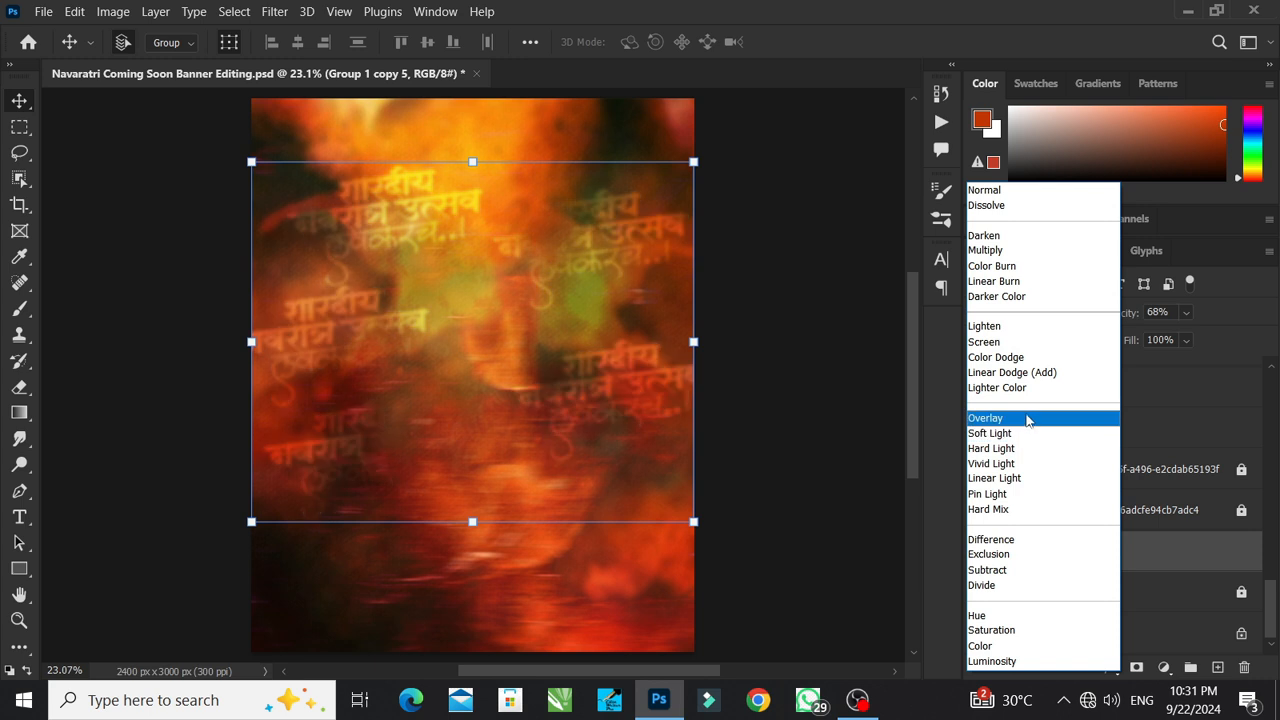
left_click(1027, 421)
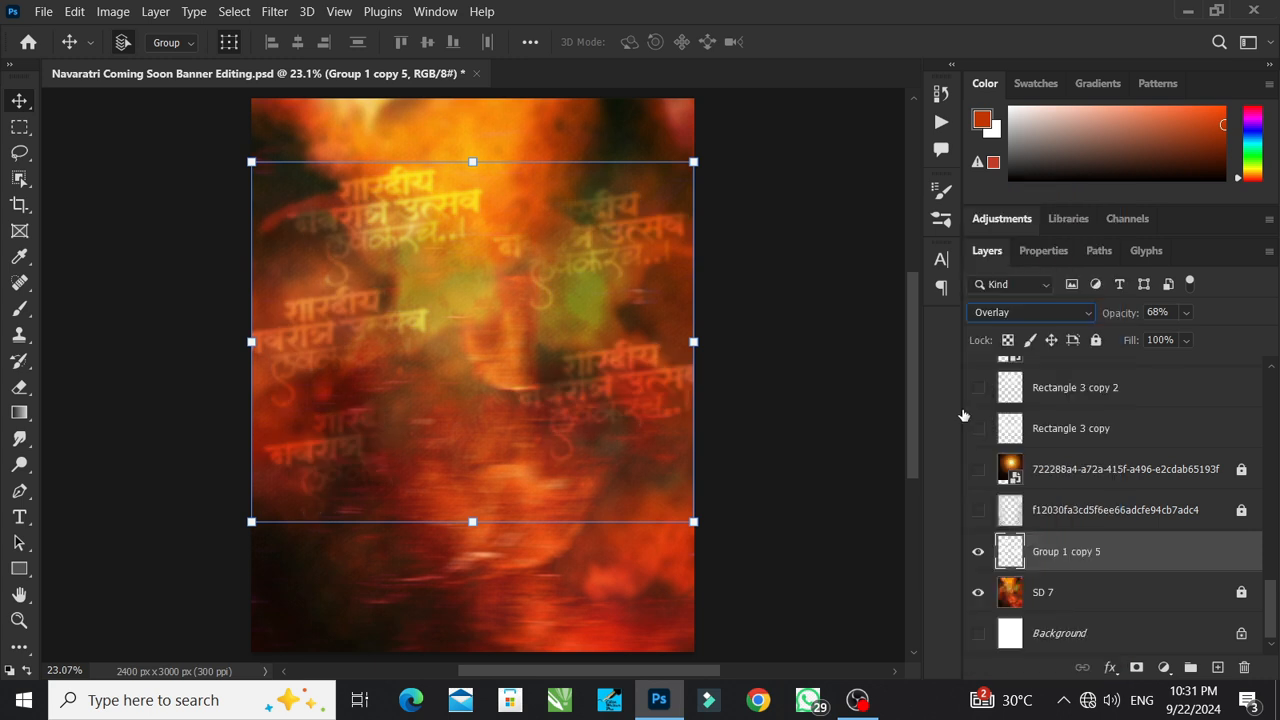
left_click(845, 390)
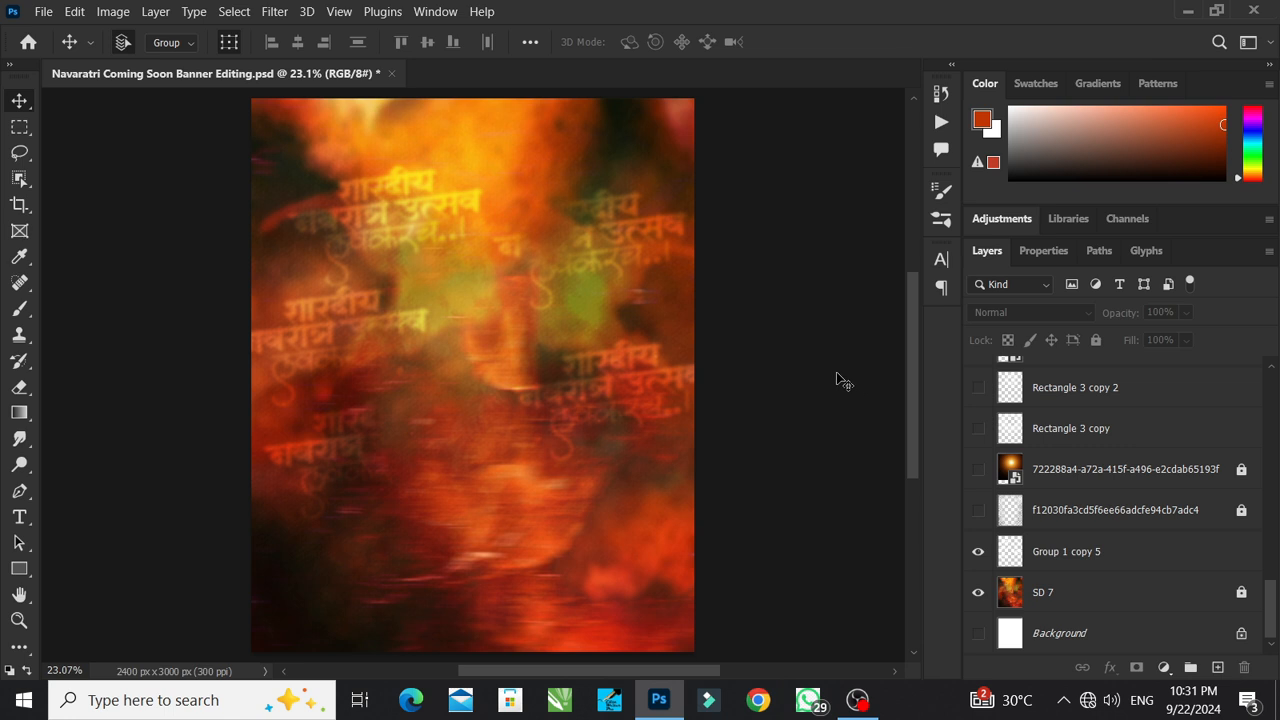
- Show the halftone dot layer f12030fa3cd5f6ee66adcfe94cb7adc4 and select it
left_click(978, 512)
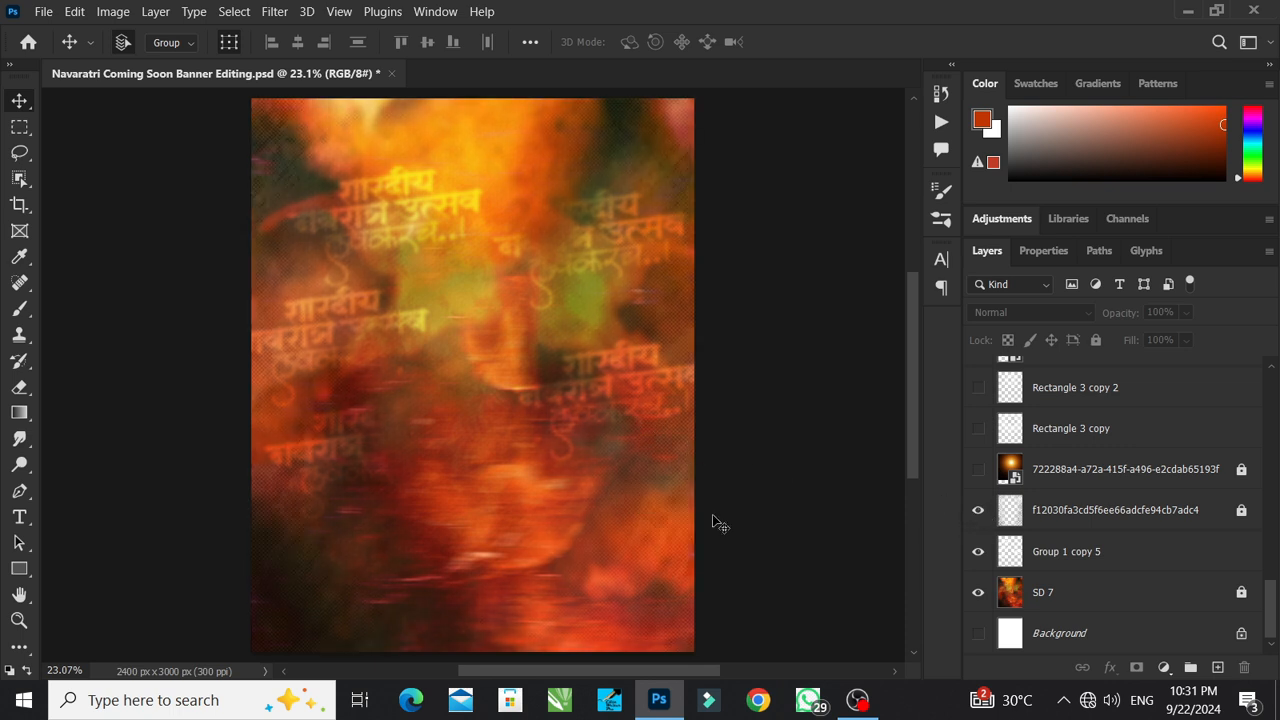
right_click(663, 478)
left_click(720, 489)
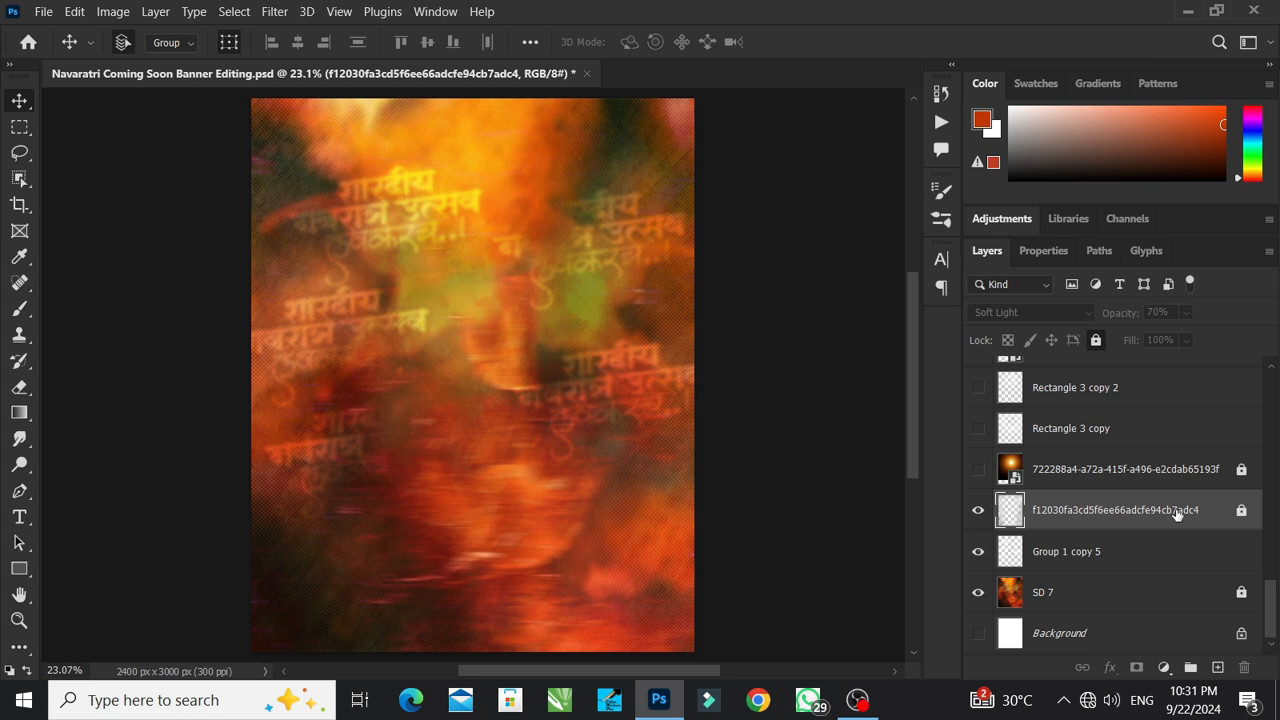
- Unlock the halftone dot layer, try shifting it on the canvas, and lock it again in its original place
left_click(1241, 512)
left_click_drag(682, 390, 654, 356)
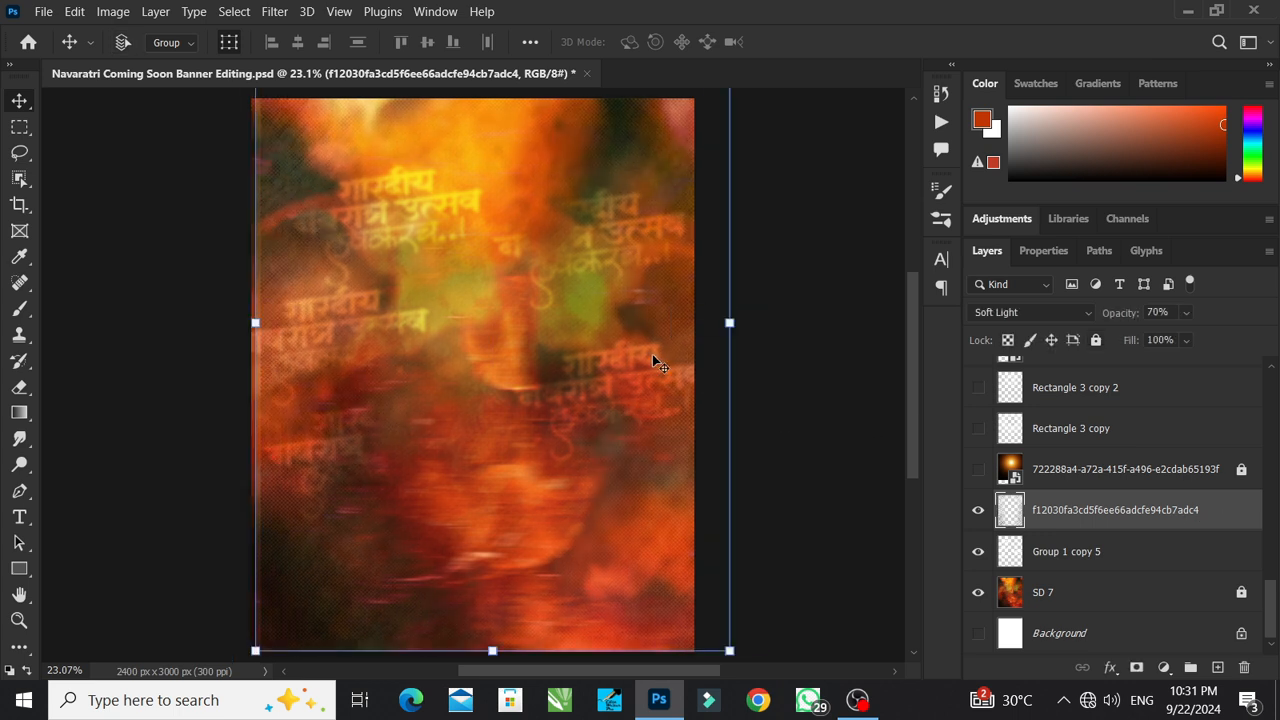
left_click(815, 341)
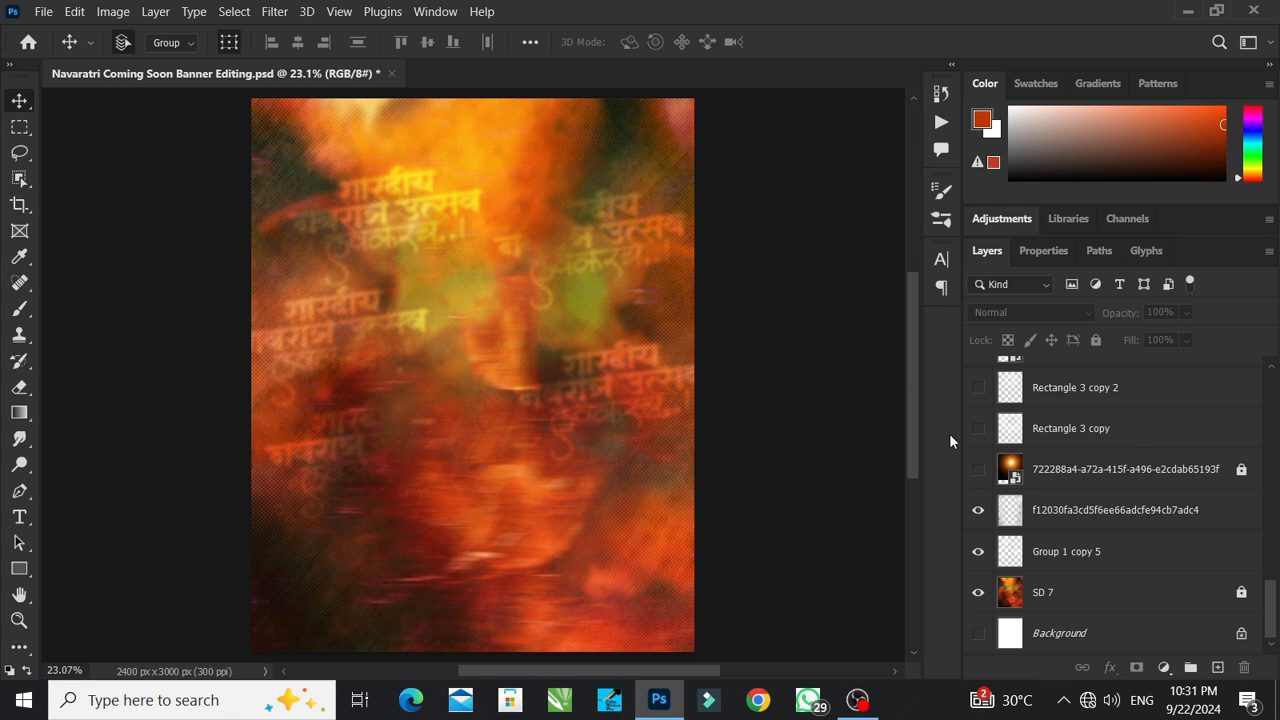
left_click(1063, 525)
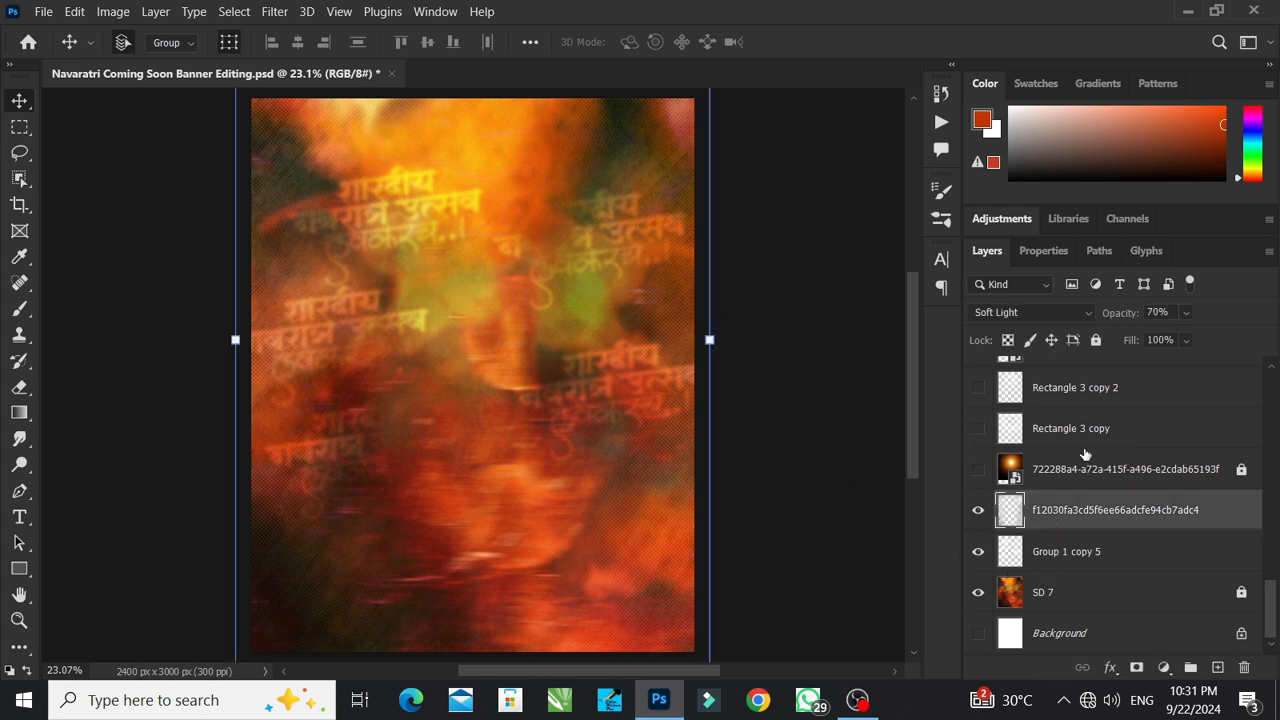
left_click(1095, 340)
- Show and unlock the large glow layer 722288a4-a72a-415f-a496-e2cdab65193f, undoing a trial move of the glow
left_click(978, 469)
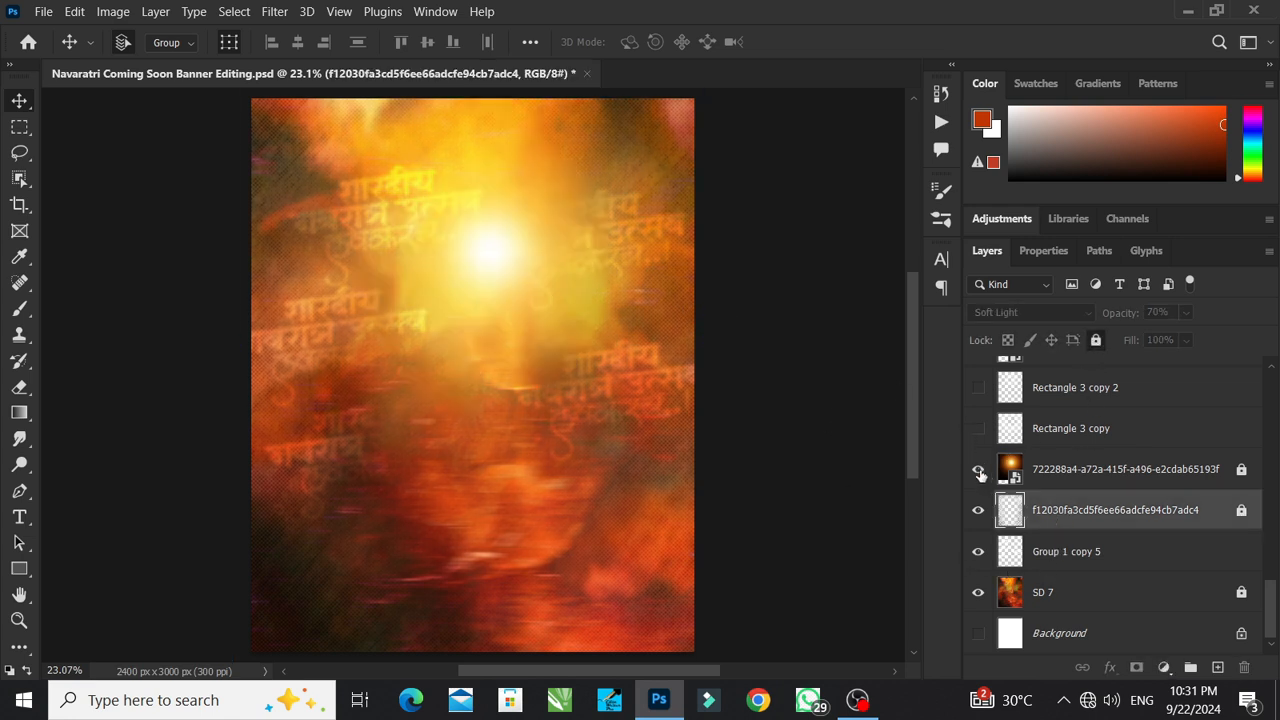
left_click(491, 263)
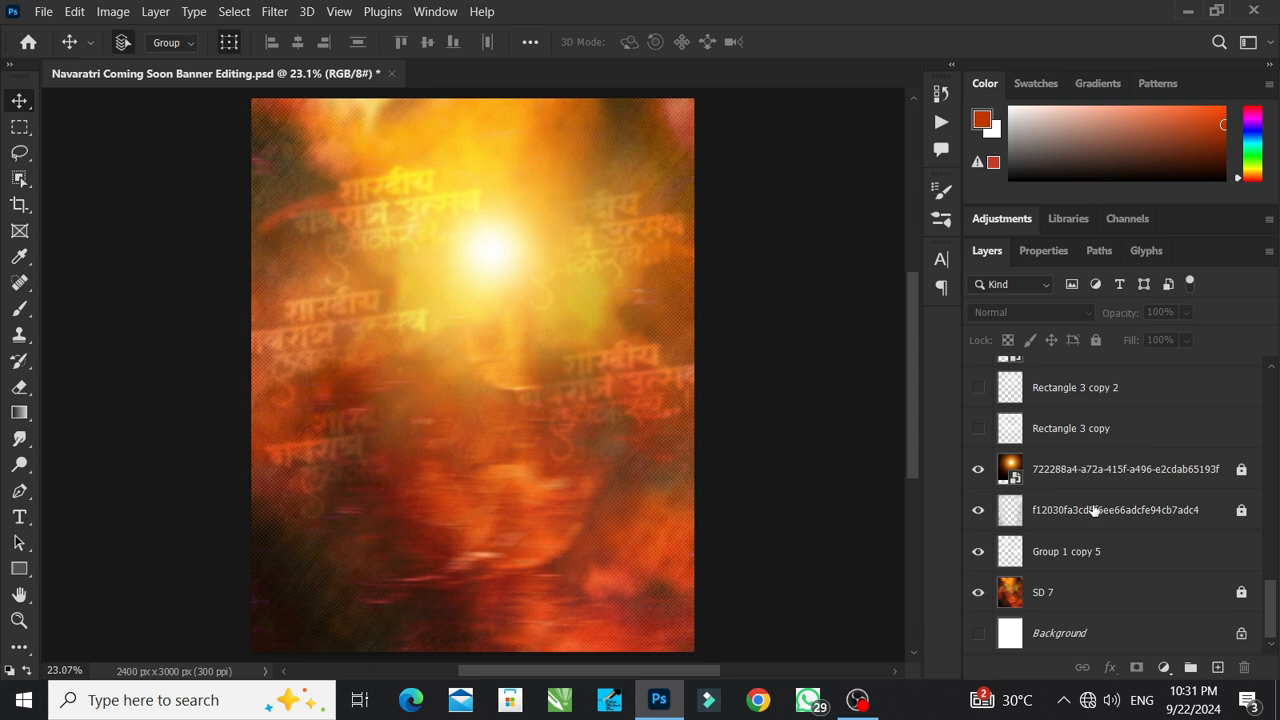
left_click(1161, 474)
left_click(1241, 473)
mouse_move(440, 270)
left_mouse_down()
mouse_move(480, 277)
mouse_move(464, 250)
mouse_move(454, 259)
left_mouse_up()
key("ctrl+z")
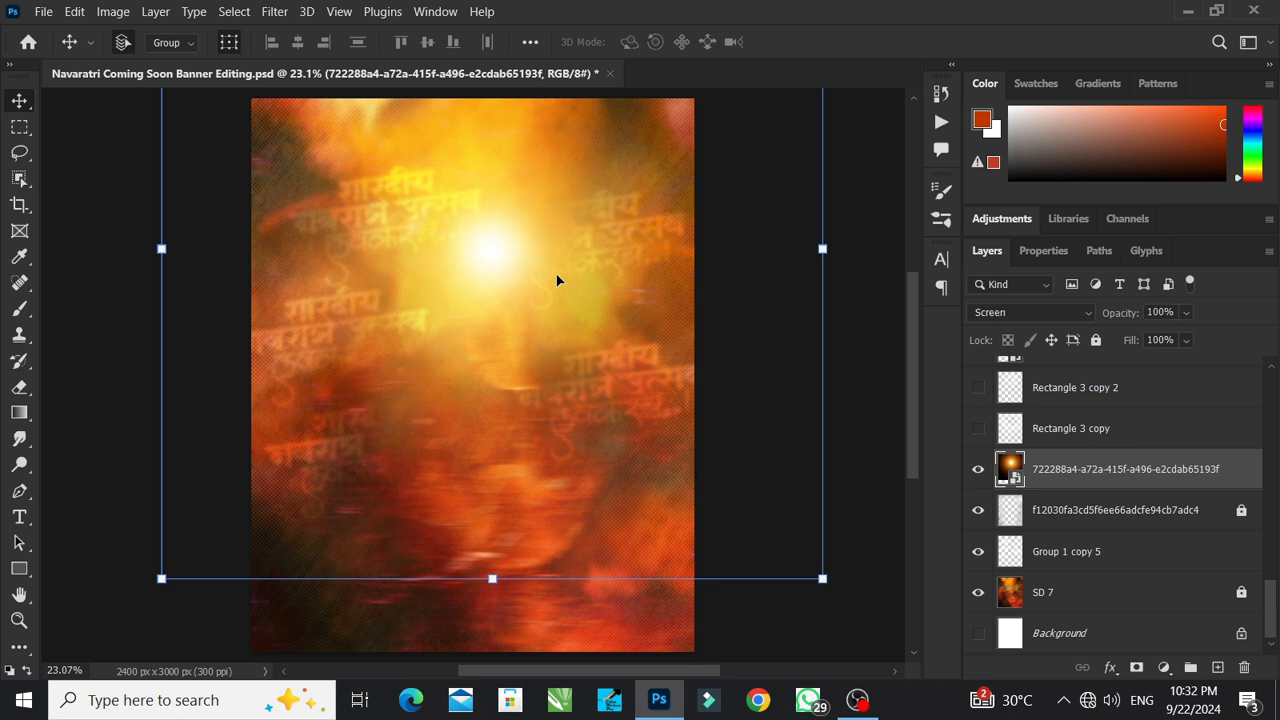
- Show the light ray layers Rectangle 3 copy and Rectangle 3 copy 2, selecting each to check its extent
left_click(977, 429)
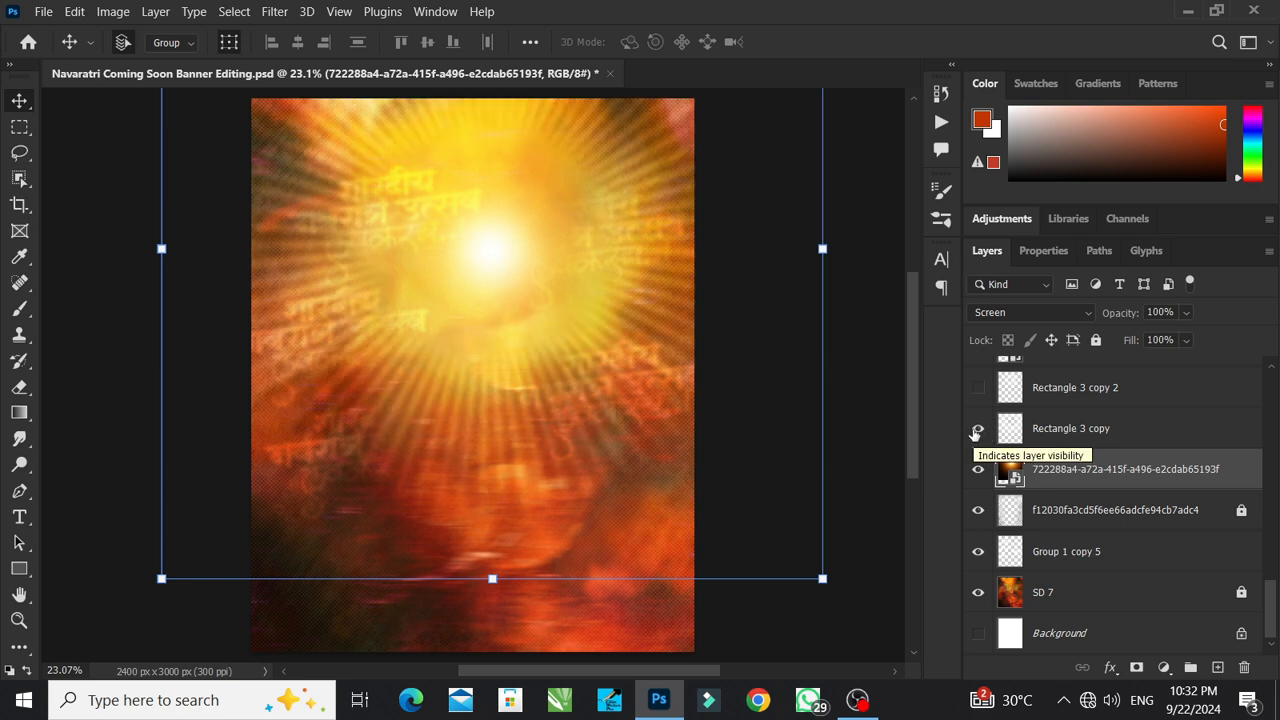
left_click(978, 387)
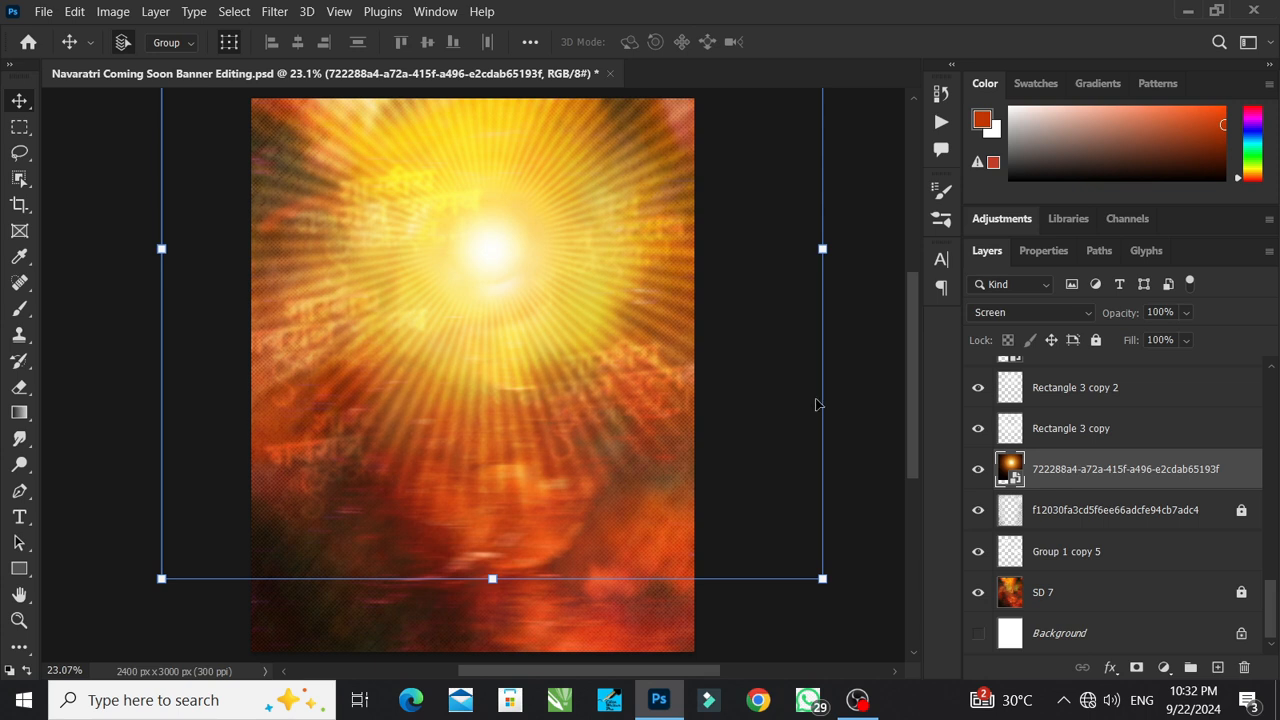
left_click(1085, 469, "ctrl")
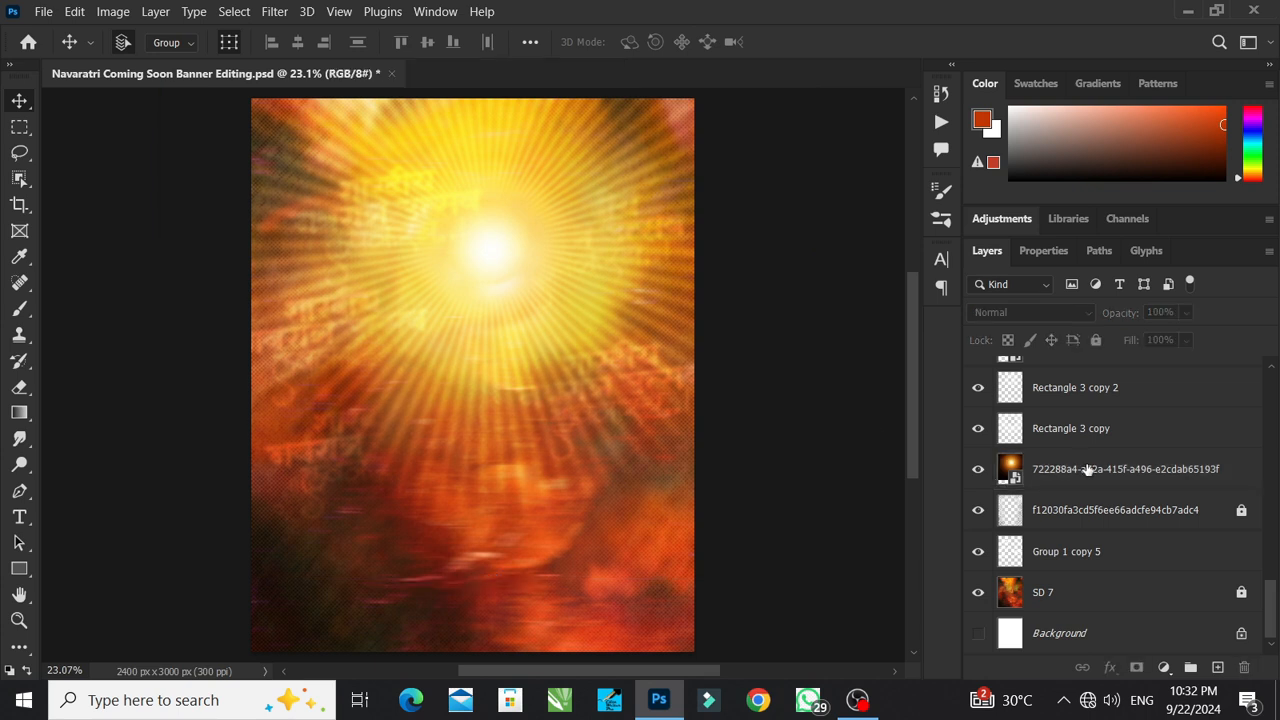
left_click(1085, 469)
left_click(1066, 437)
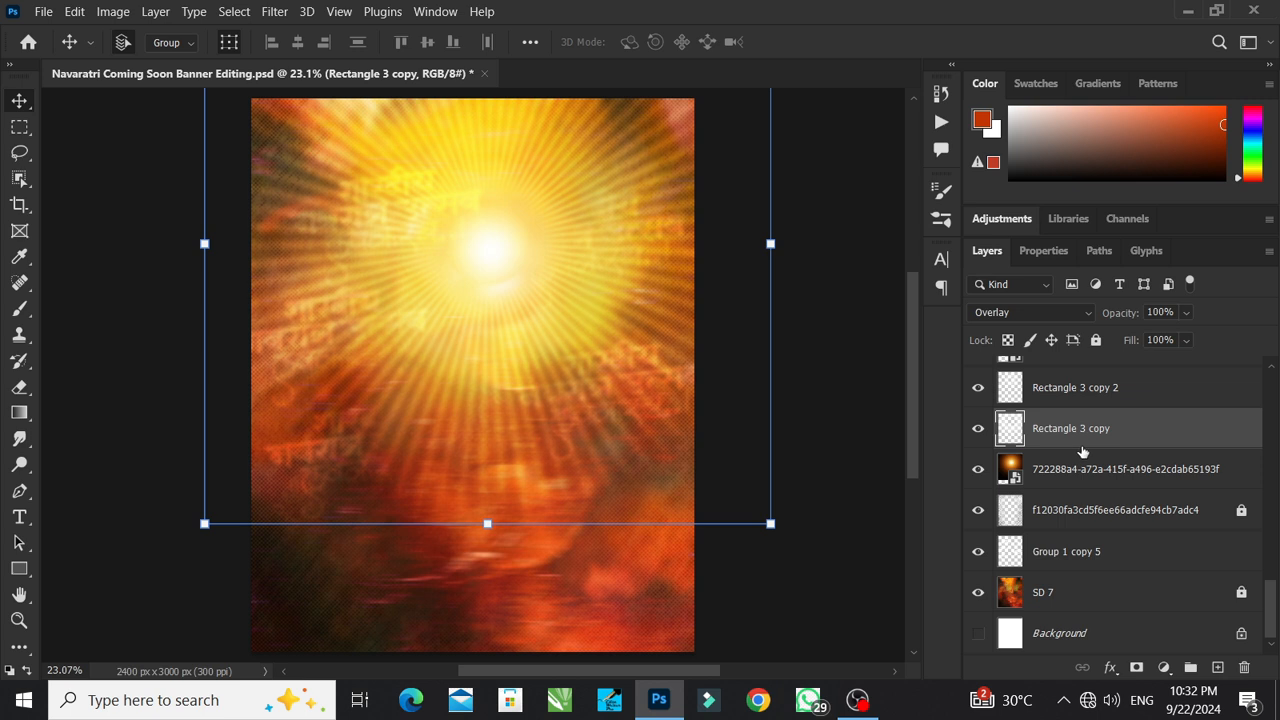
left_click(1090, 396)
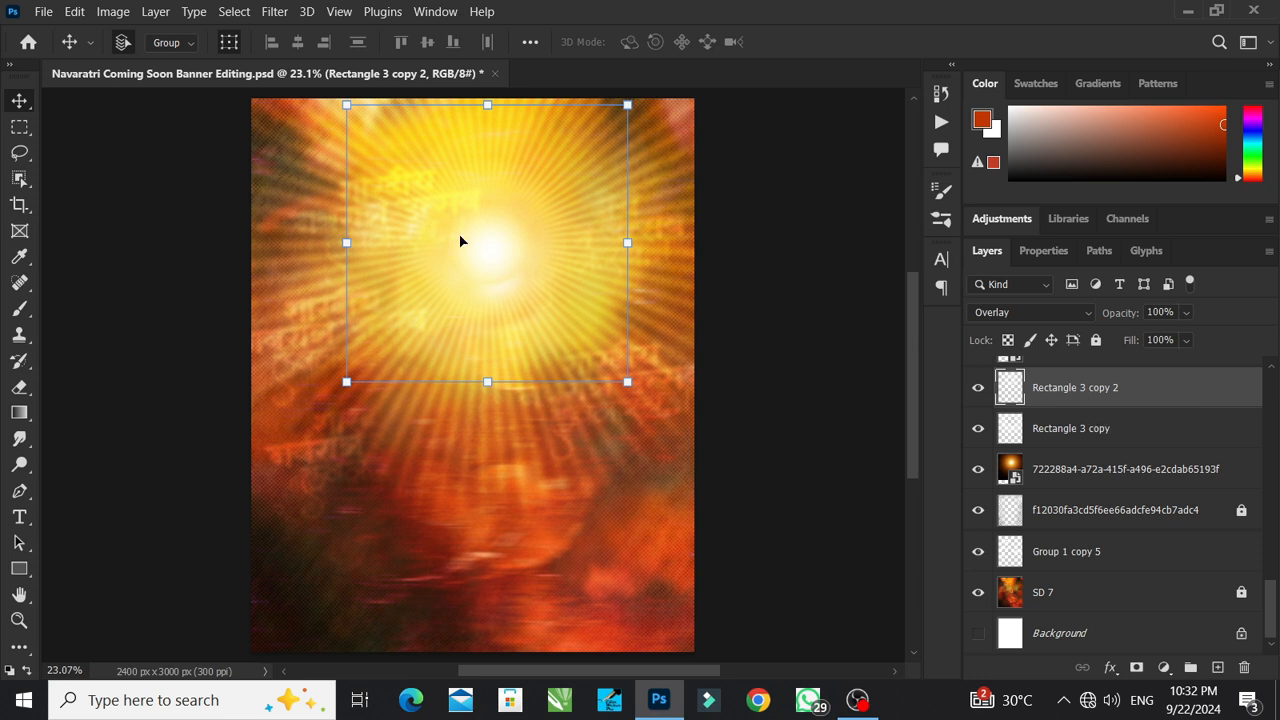
- Show the small 722288a4-a72a-415f-a496-e2cdab65193f glow layer directly above Rectangle 3 copy 2
scroll(1047, 487, "up", 1)
scroll(1047, 487, "up", 1)
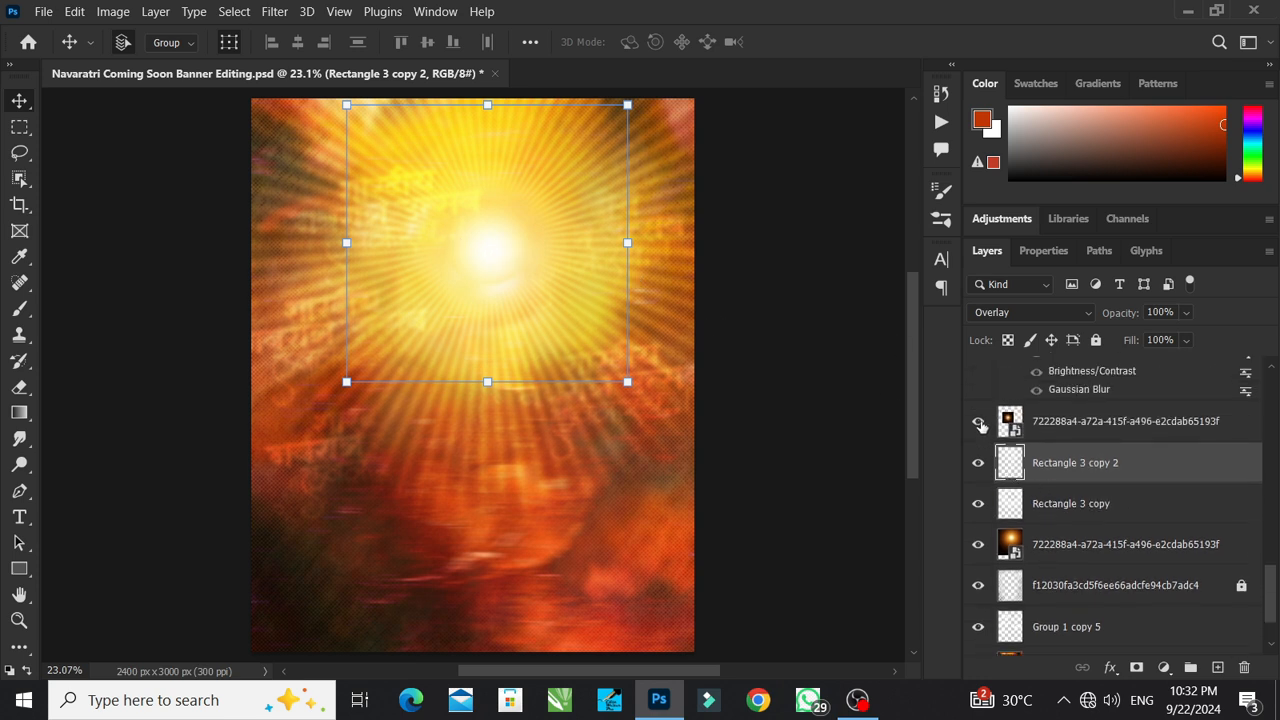
left_click(978, 421)
- Show the masked smart object layers 20240922_193130 and 20240922_193130 copy, and select 20240922_193130 for a closer view
scroll(1086, 480, "up", 3)
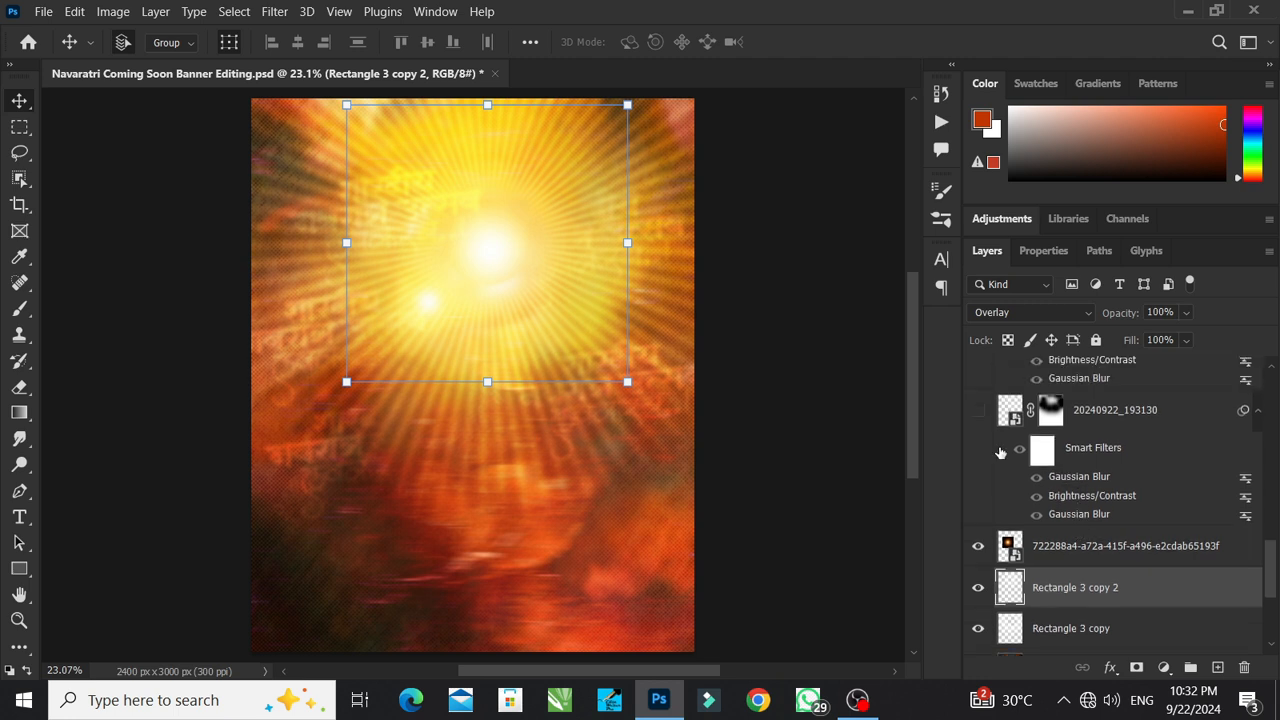
scroll(1060, 465, "up", 1)
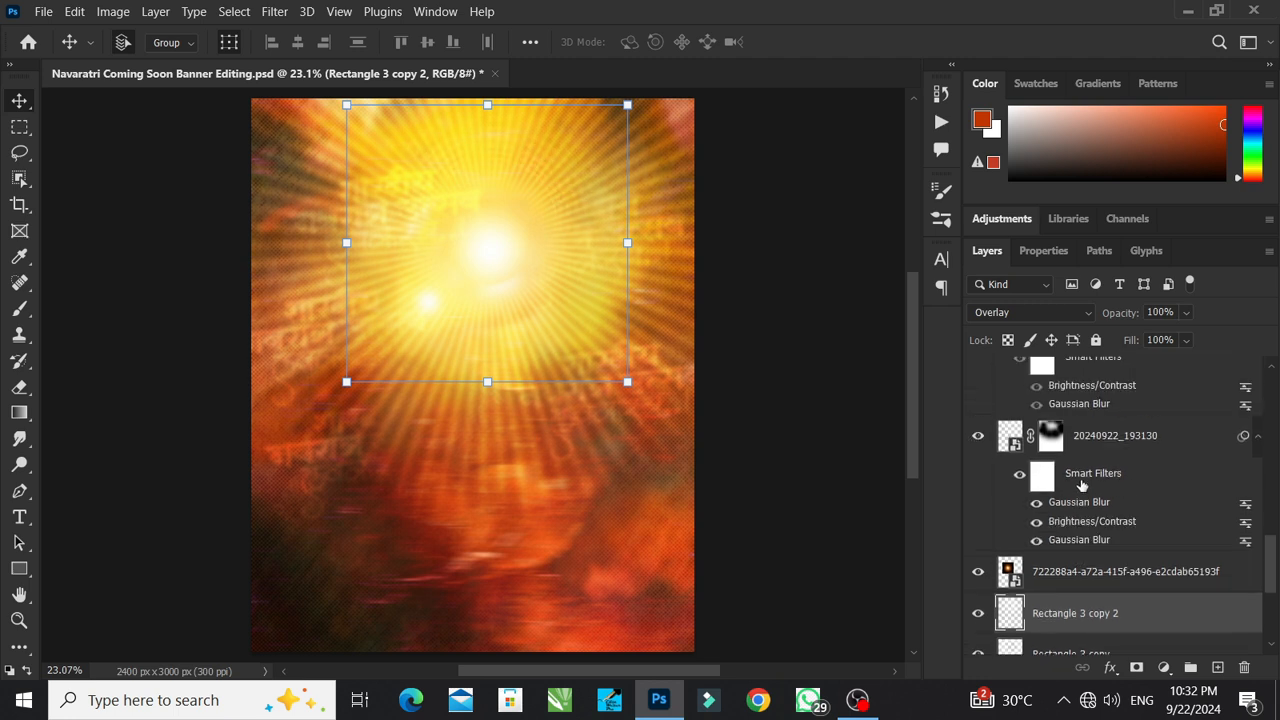
left_click(1122, 446)
scroll(1115, 454, "up", 2)
scroll(1115, 454, "up", 1)
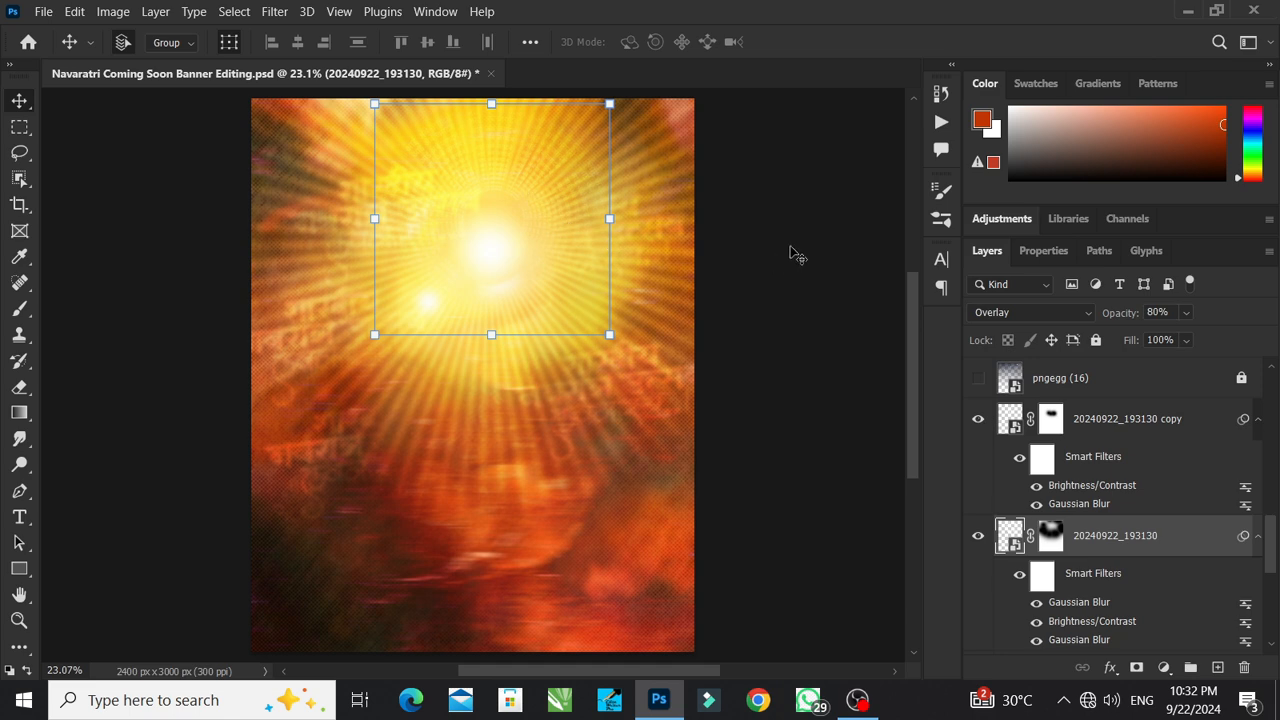
key("ctrl+plus")
key("ctrl+plus")
key("ctrl+plus")
key("ctrl+plus")
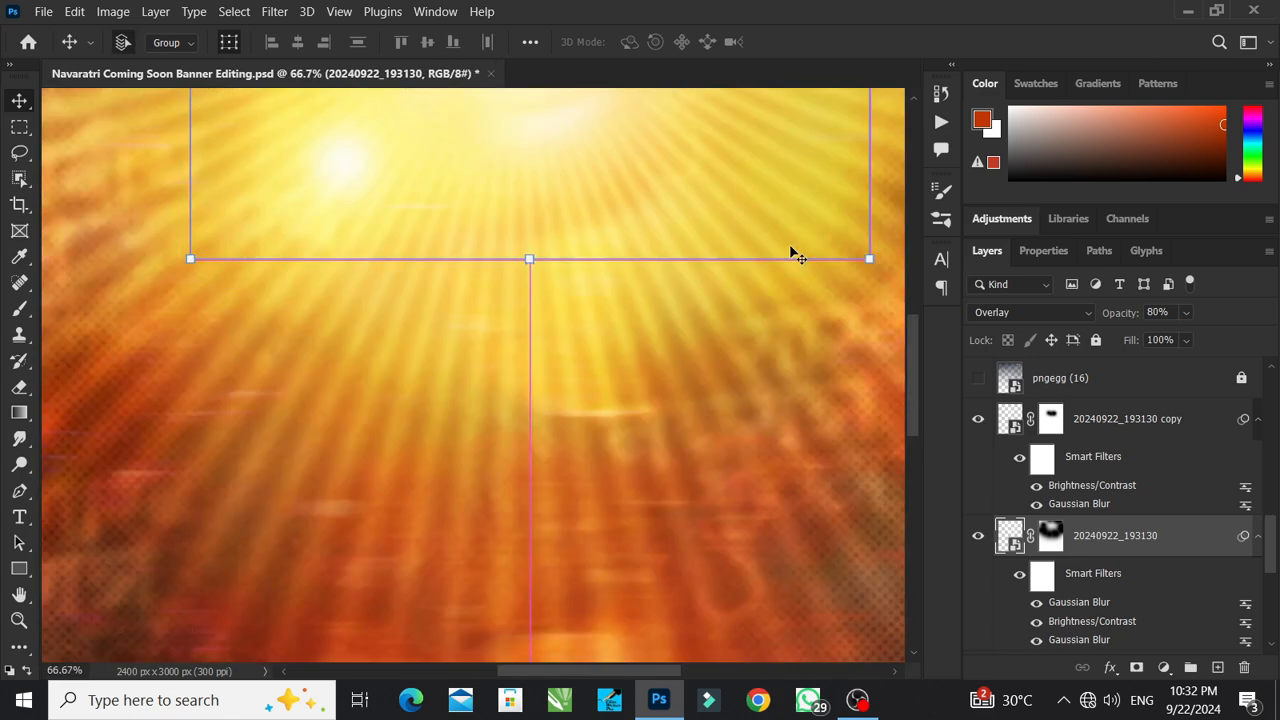
- Examine the banner's ray and text pattern up close with layer 20240922_193130 selected, and clear the selection
left_click_drag(569, 211, 516, 645)
key("ctrl+plus")
key("ctrl+plus")
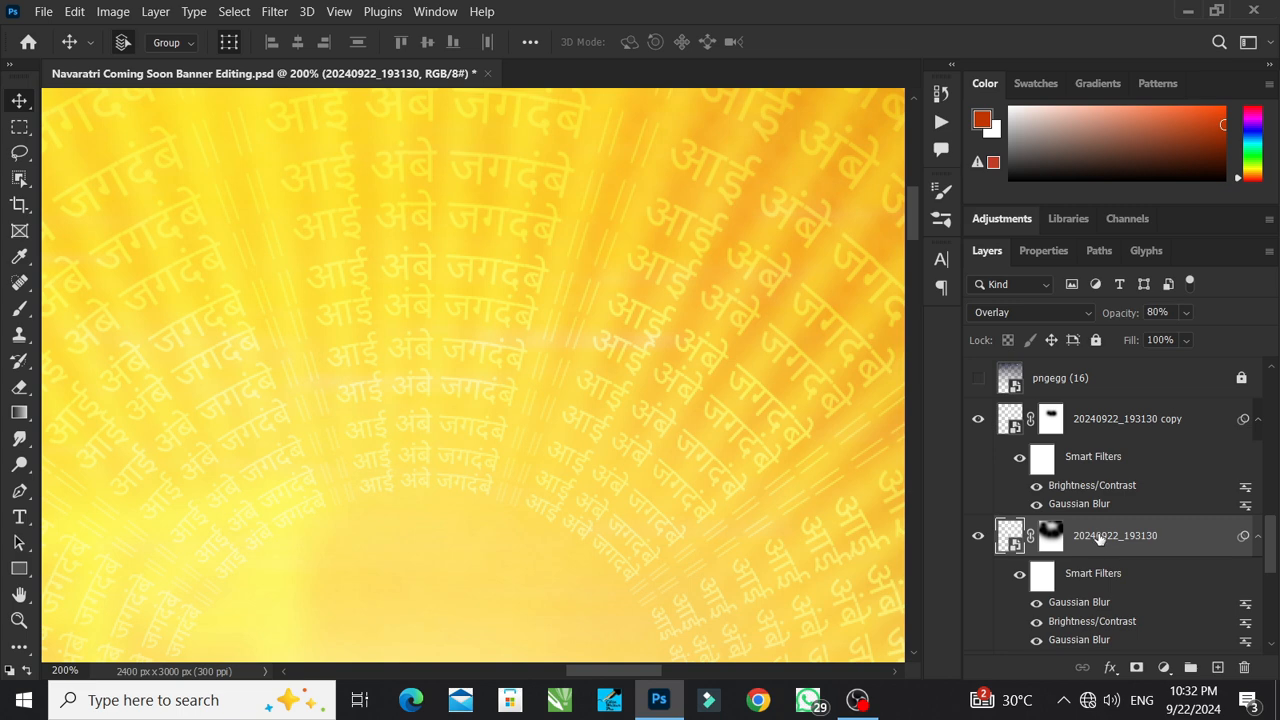
scroll(1100, 538, "down", 1)
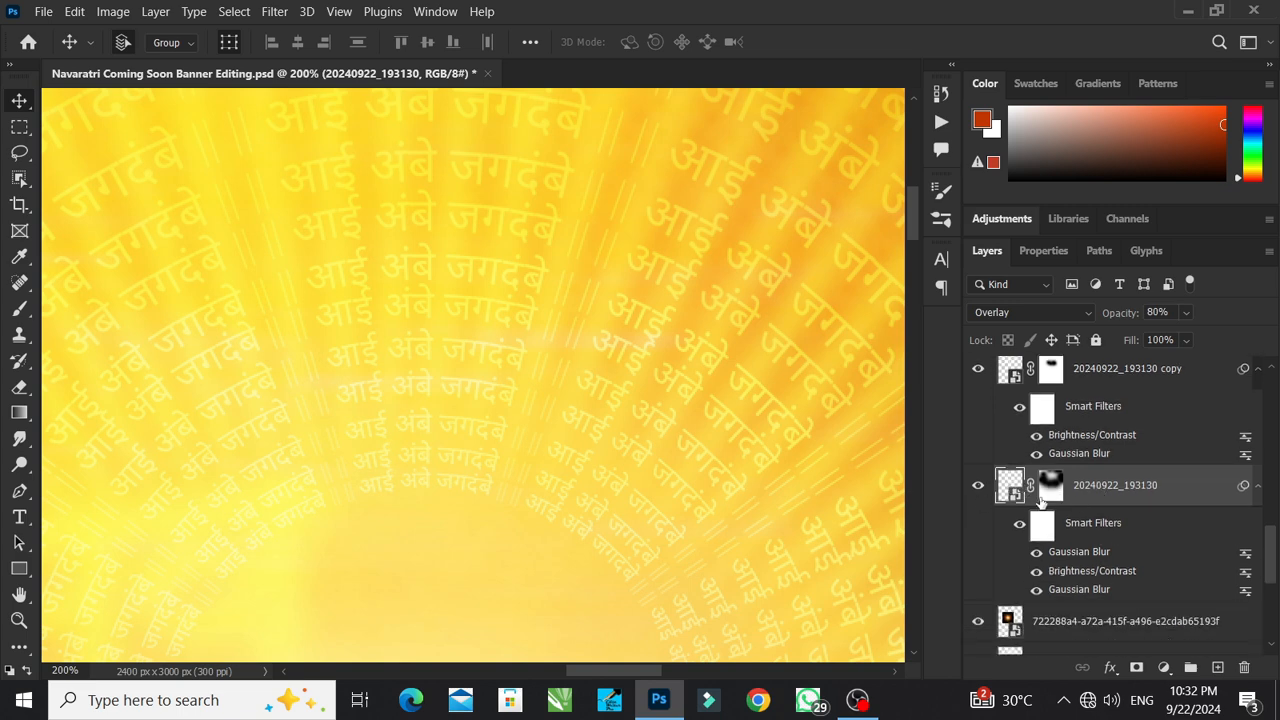
scroll(1036, 605, "down", 1)
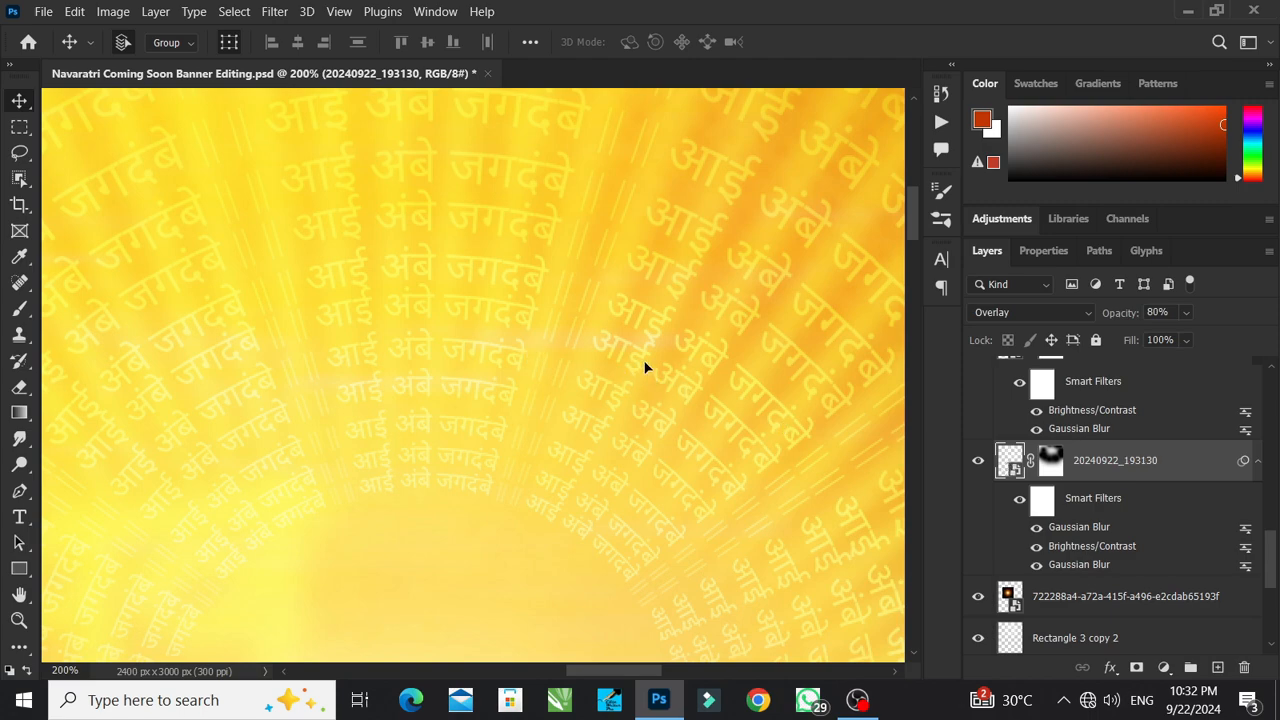
scroll(645, 368, "down", 4)
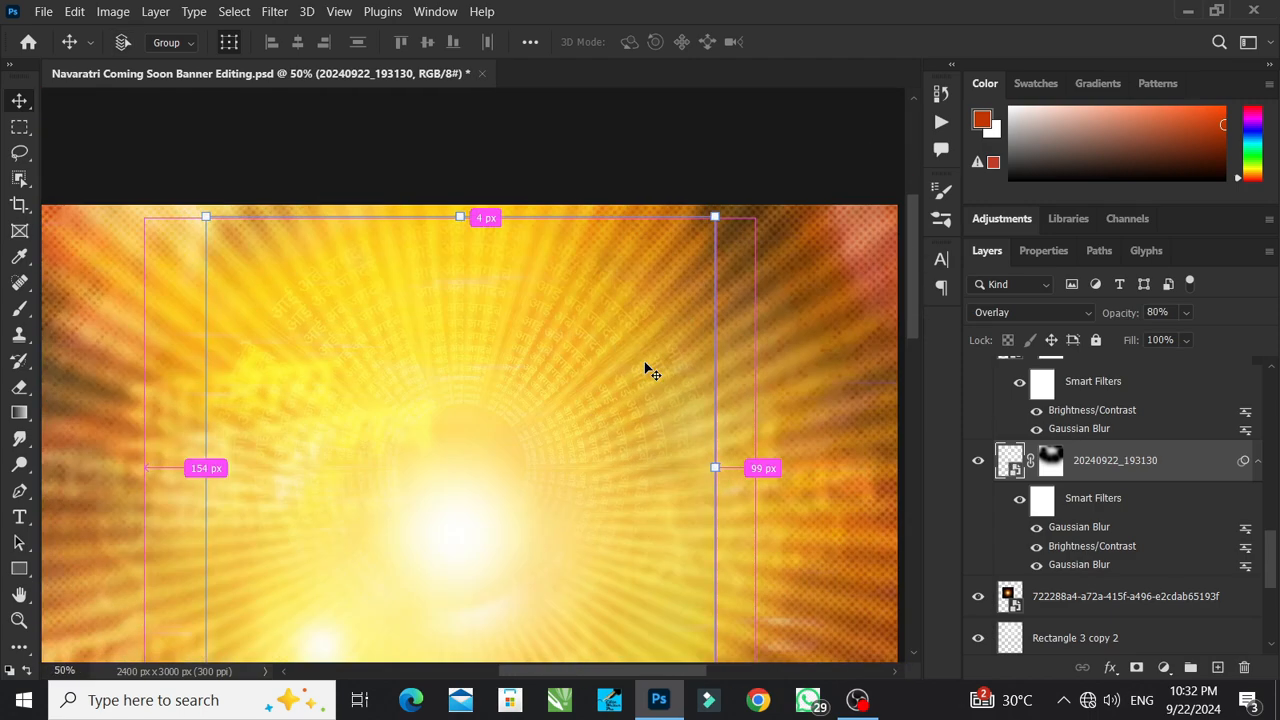
scroll(645, 368, "down", 3)
left_click(757, 399)
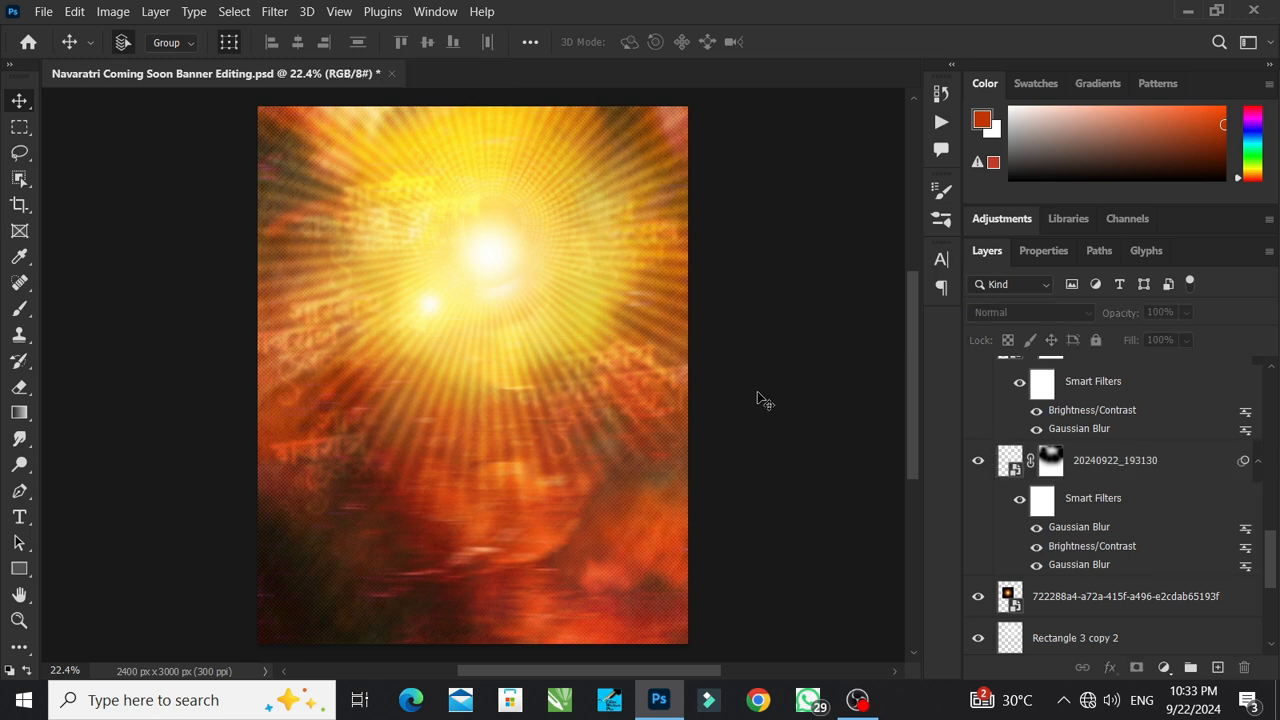
- Show the pngegg (16) sparkle layer, unlocking it briefly to check its extent and locking it again
scroll(1060, 490, "up", 3)
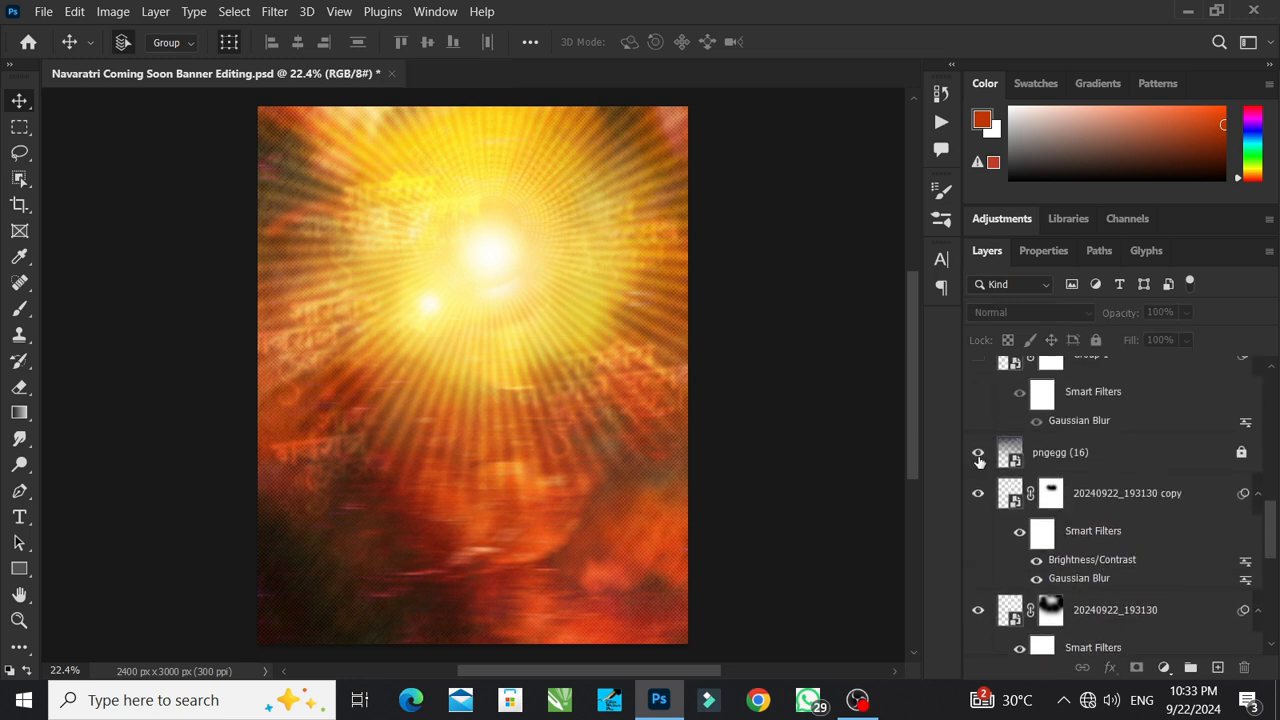
left_click(979, 455)
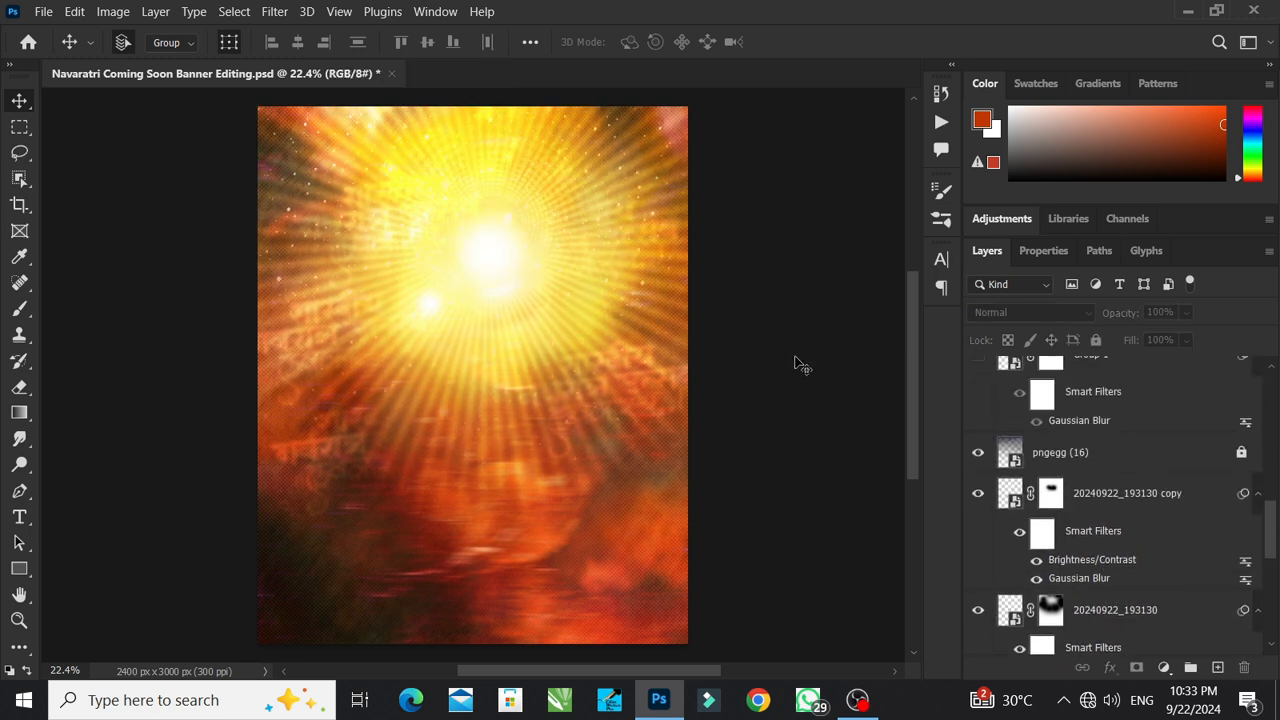
left_click(1100, 459)
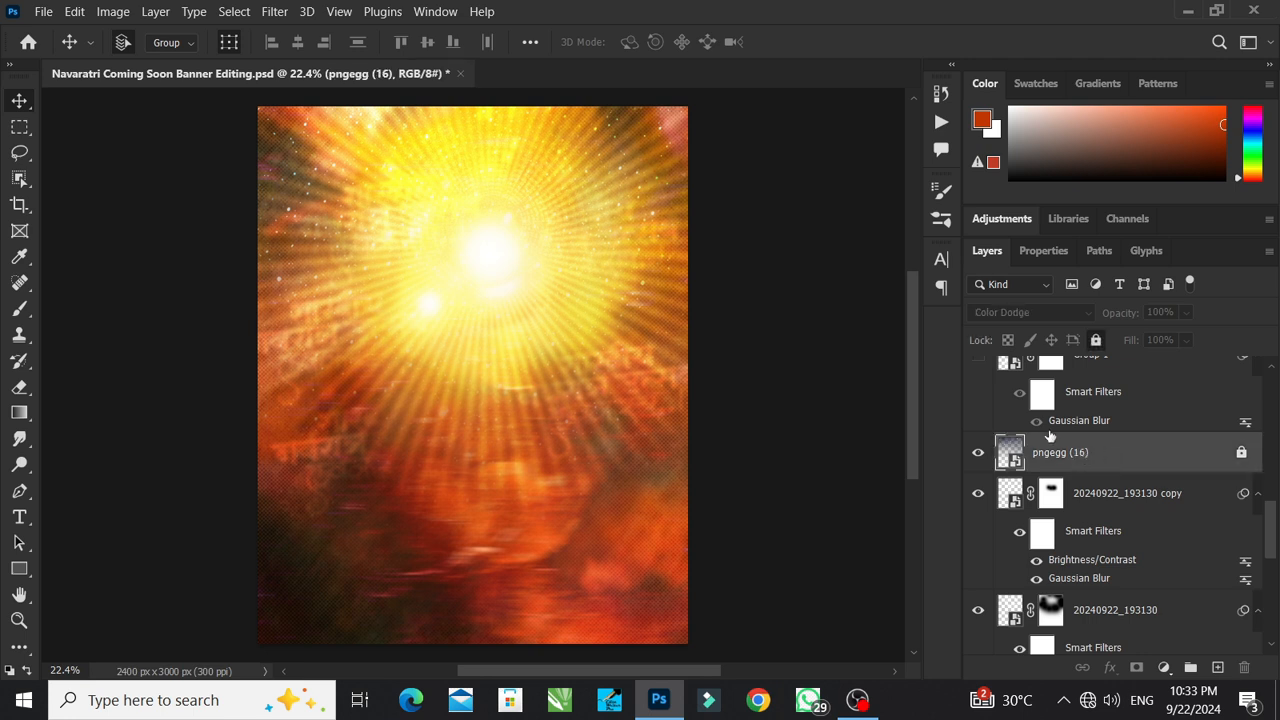
left_click(1240, 455)
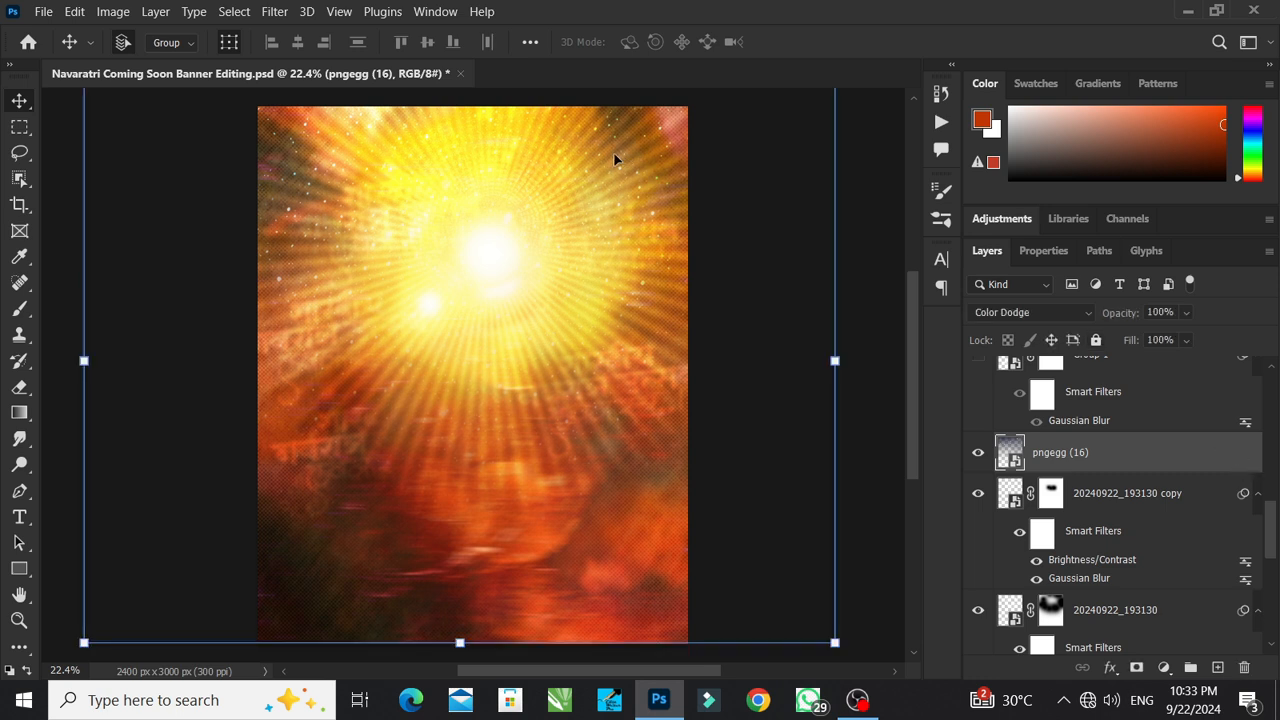
left_click(1096, 340)
- Show the blurred Group 1 smart object directly above pngegg (16) and select it
scroll(1063, 463, "up", 2)
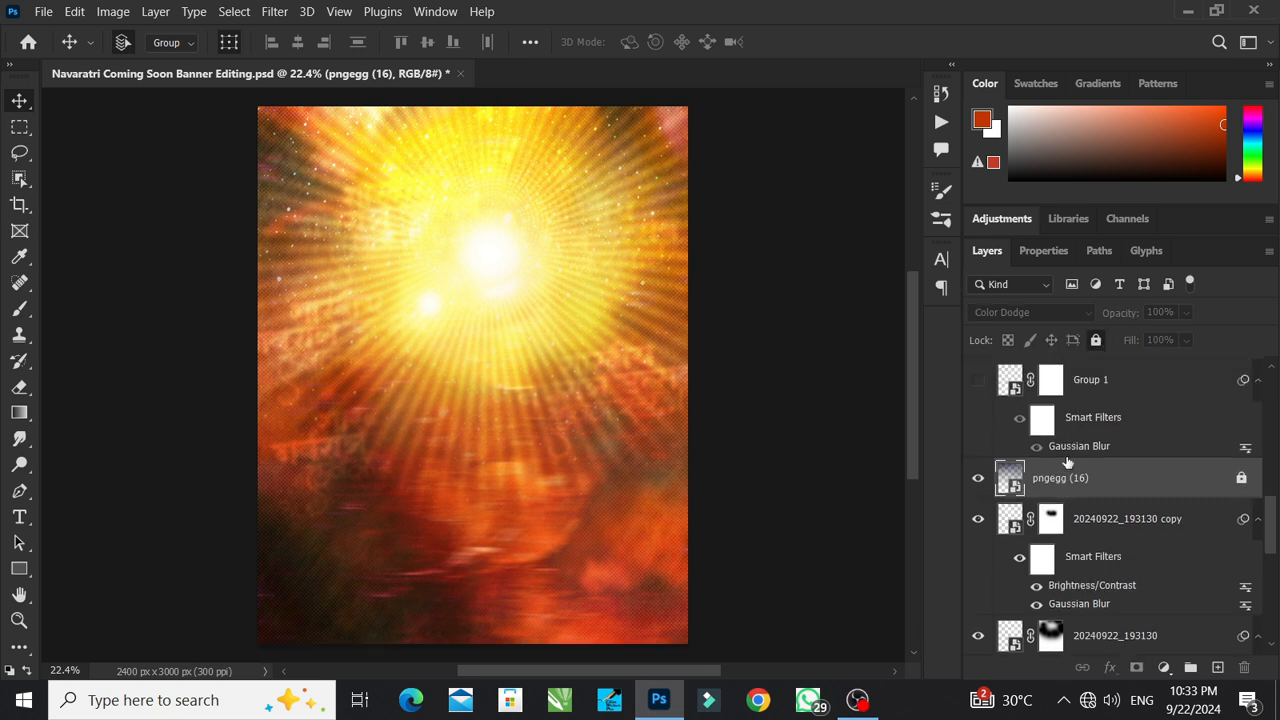
left_click(978, 405)
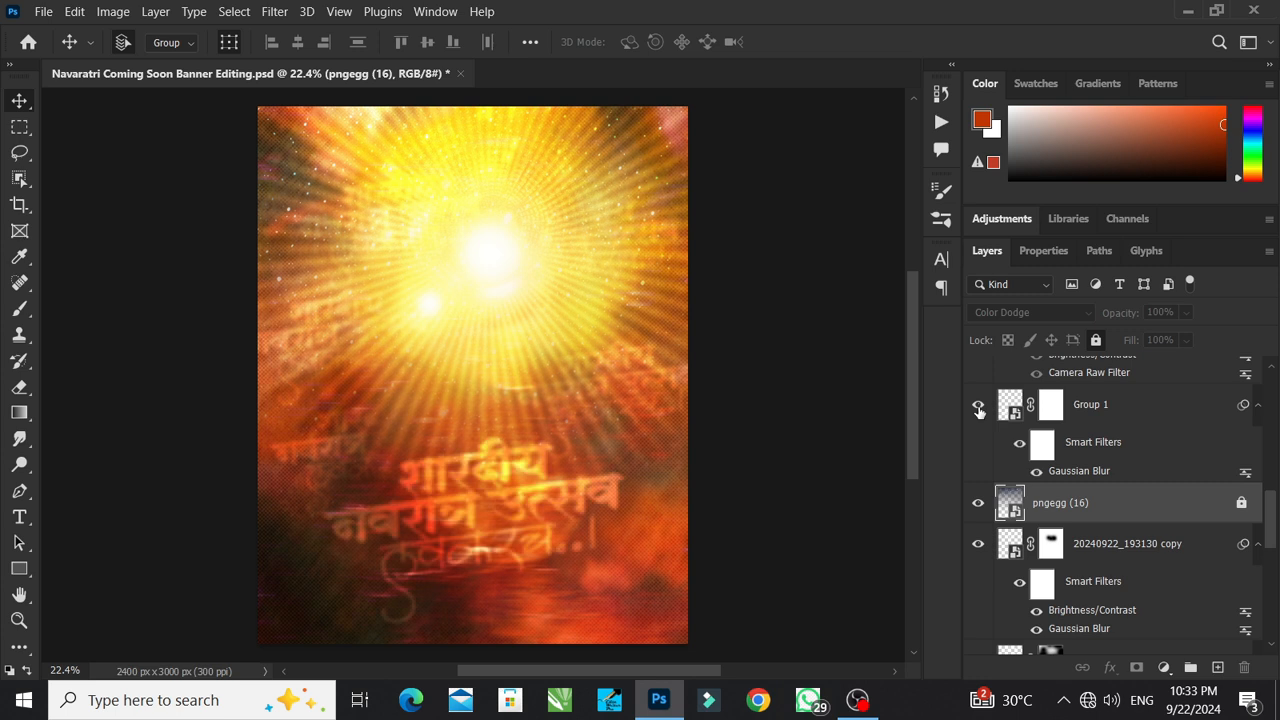
left_click(1095, 412)
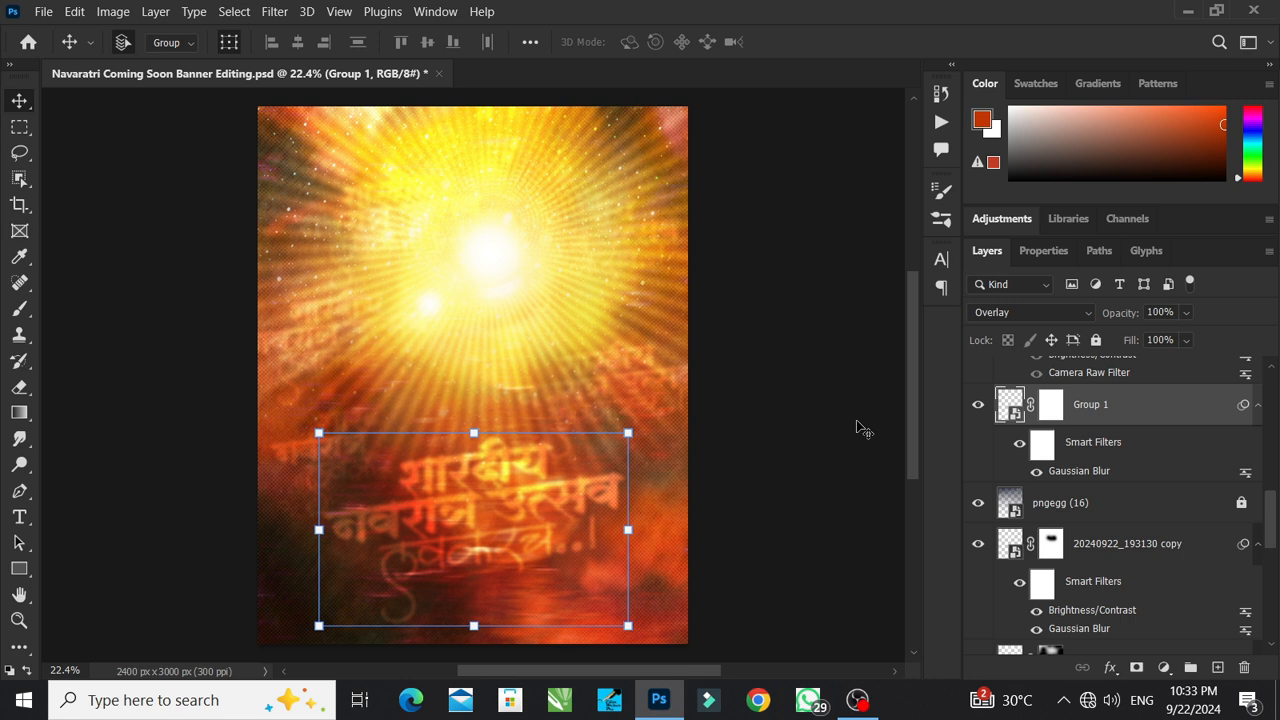
- Show the goddess layer 2V3A7352 copy 2 and the _shadow_255px layer directly above it
scroll(1040, 450, "up", 4)
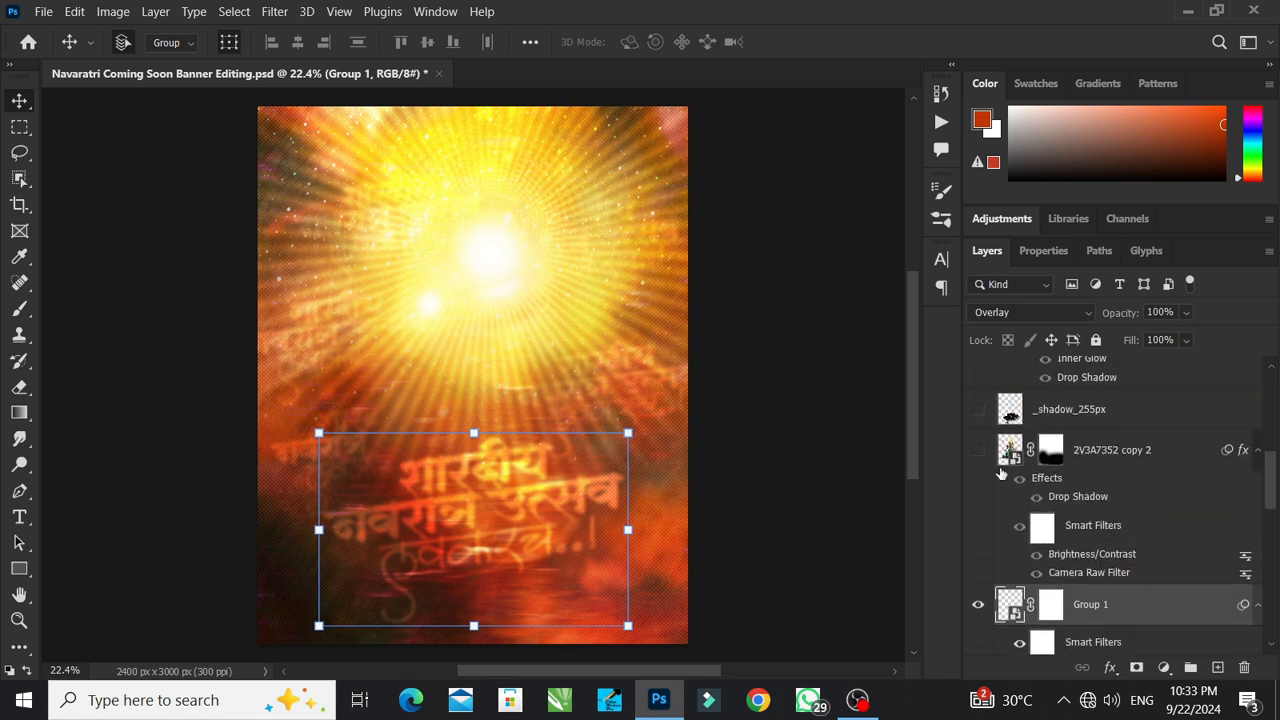
left_click(978, 450)
left_click(766, 381)
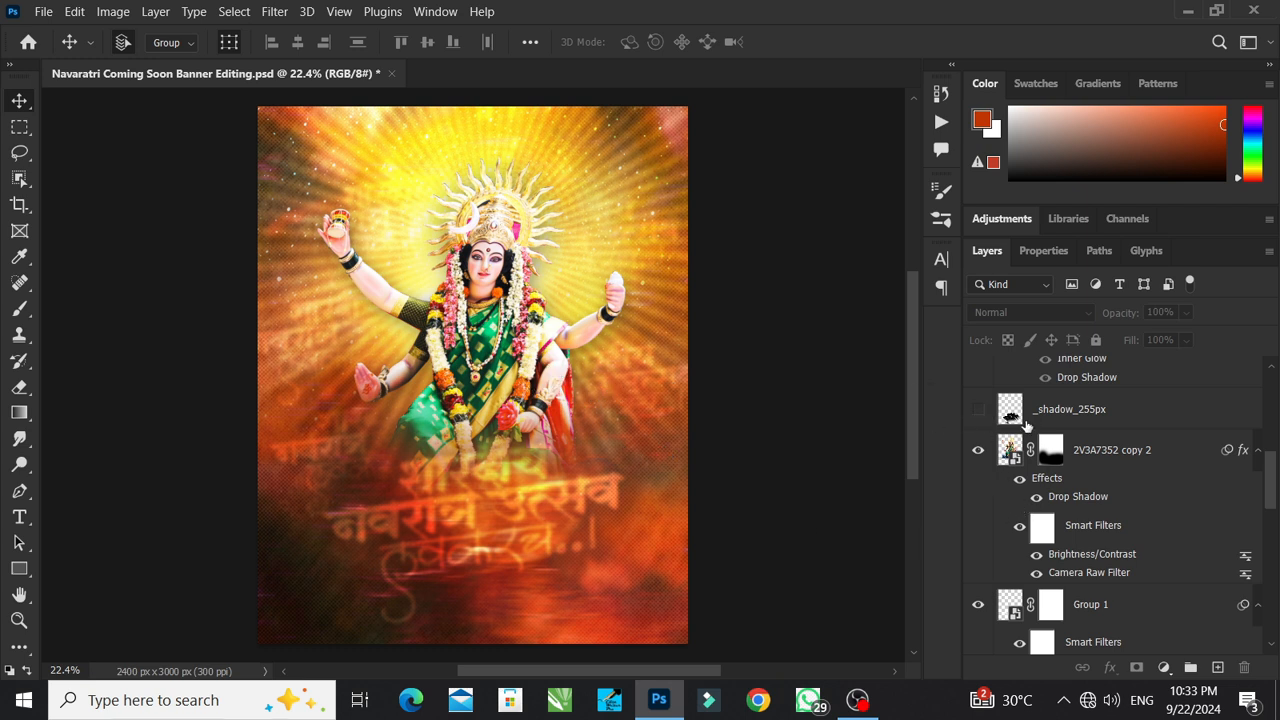
left_click(979, 410)
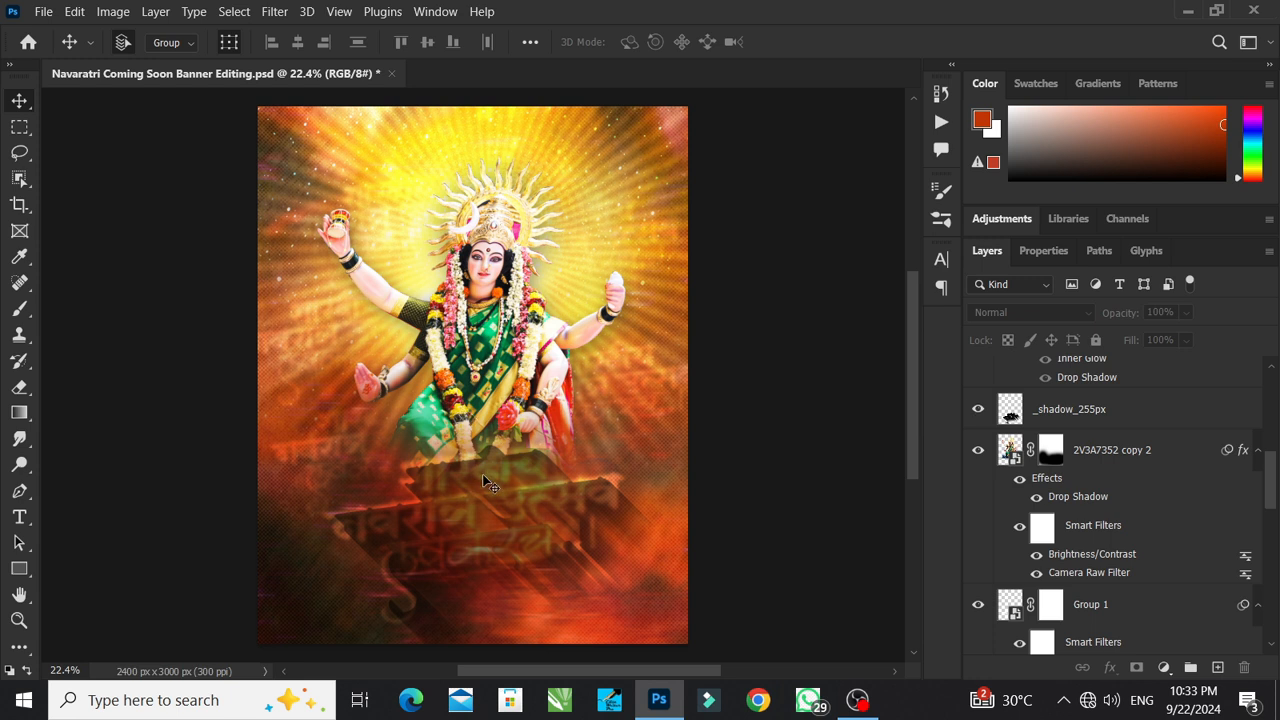
- Show the Group 1 title folder and its clipped Gradient Fill 1 layer
scroll(1008, 448, "up", 5)
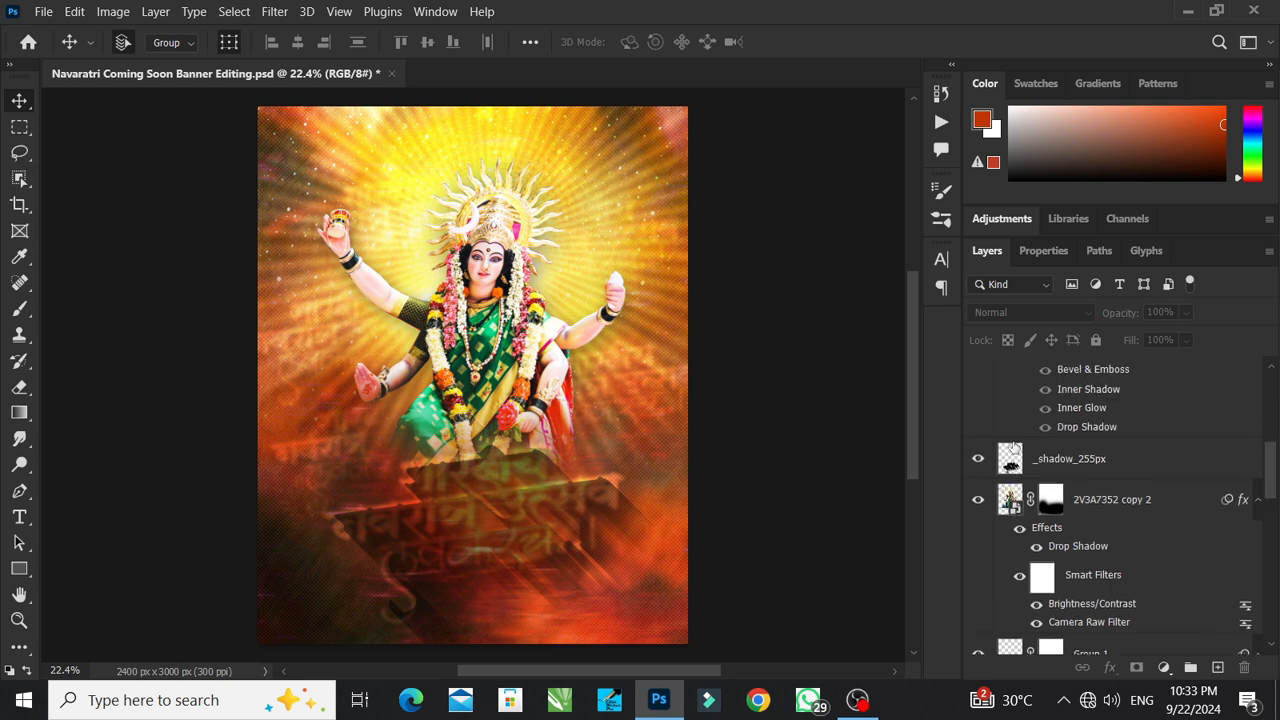
left_click(978, 405)
left_click(978, 372)
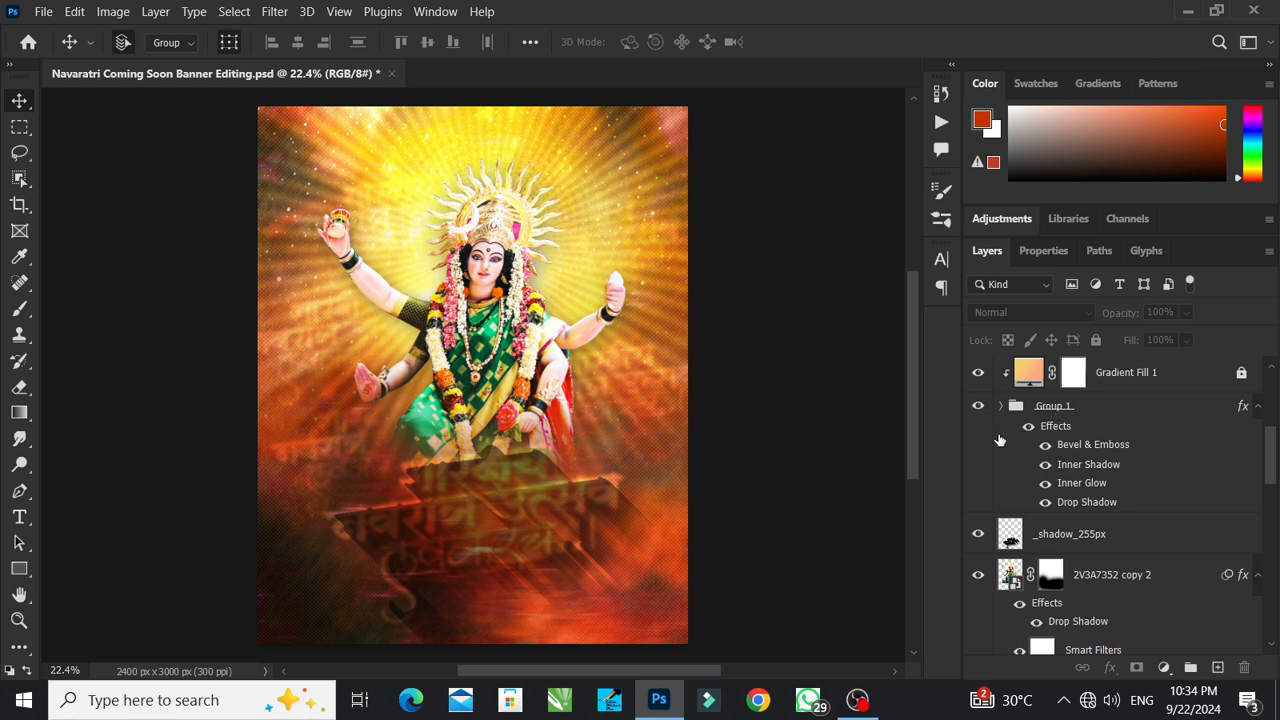
- Show the three title text layers inside the Group 1 folder, from the lowest line up, and collapse the folder
left_click(999, 407)
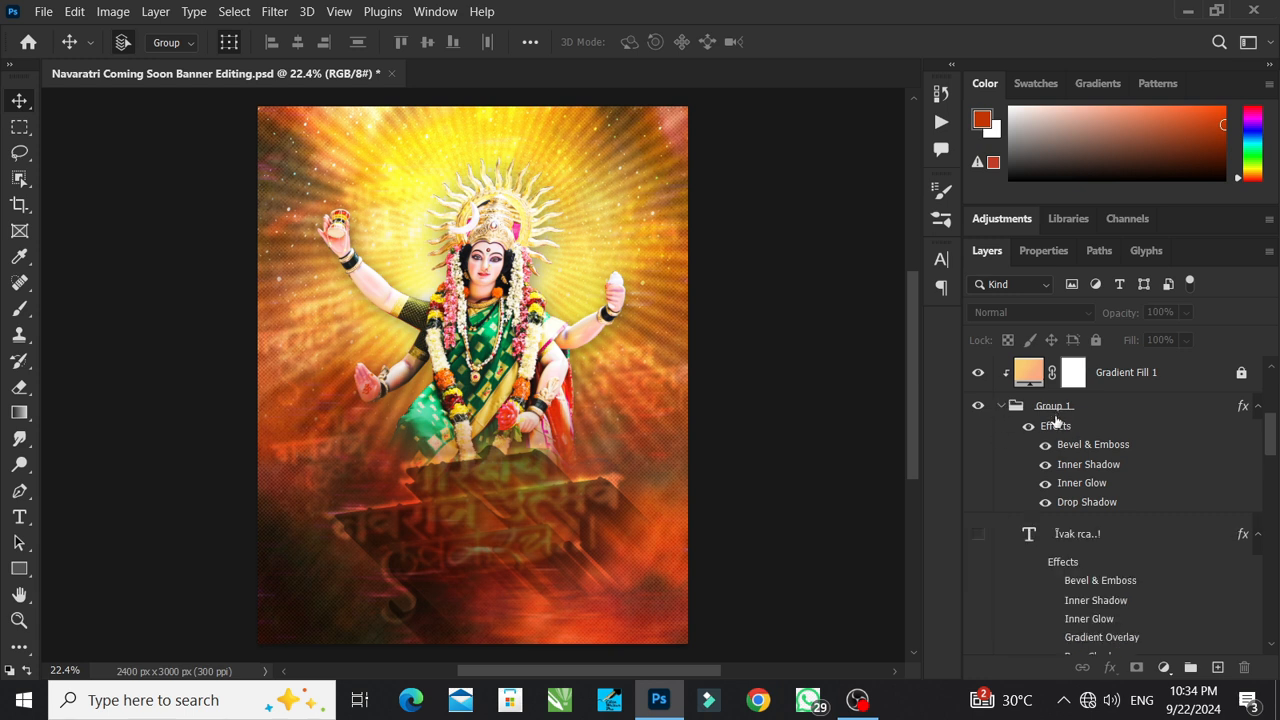
left_click(978, 540)
scroll(1017, 547, "down", 2)
scroll(1017, 547, "down", 2)
left_click(978, 563)
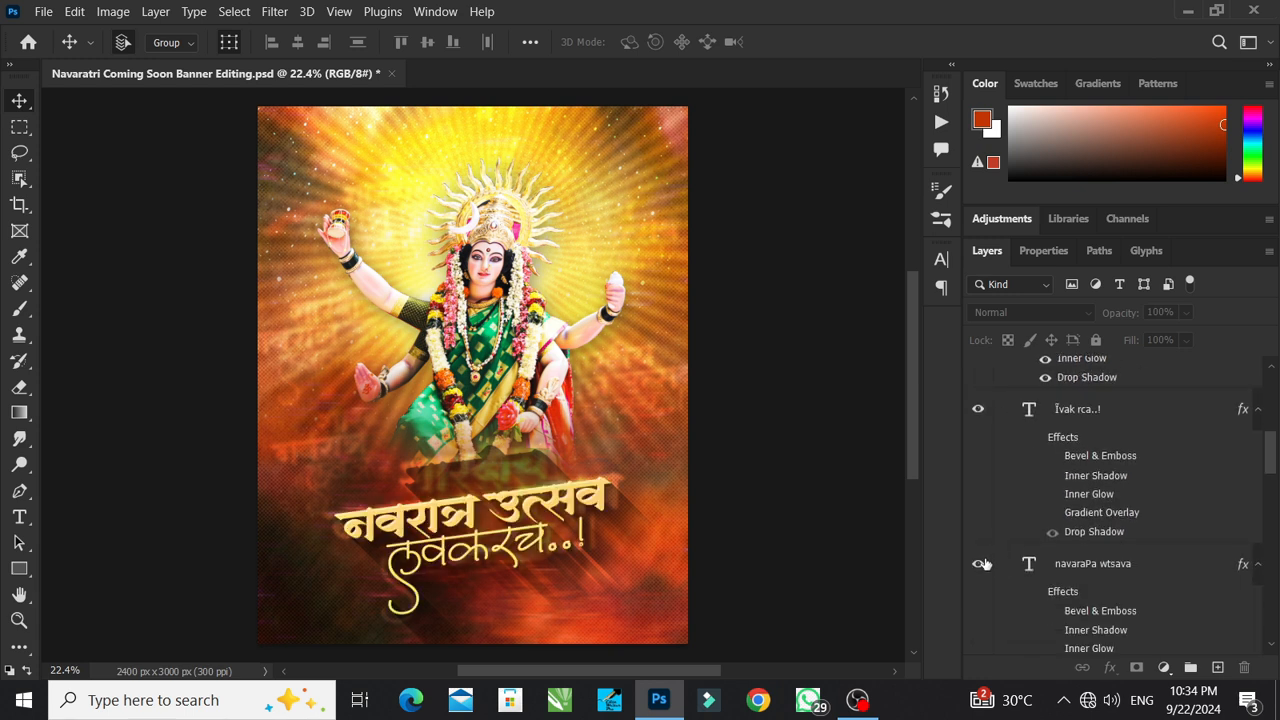
scroll(1016, 572, "down", 3)
scroll(1010, 580, "down", 3)
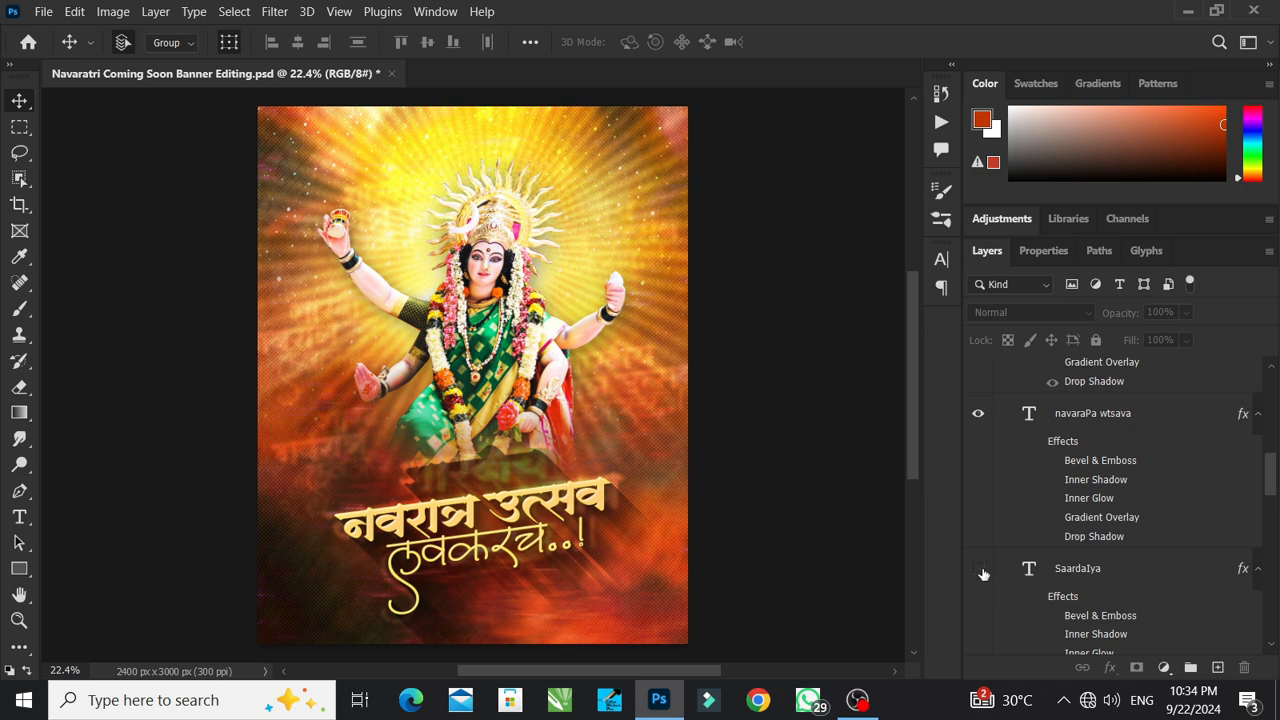
left_click(978, 566)
scroll(997, 520, "up", 2)
scroll(997, 520, "down", 4)
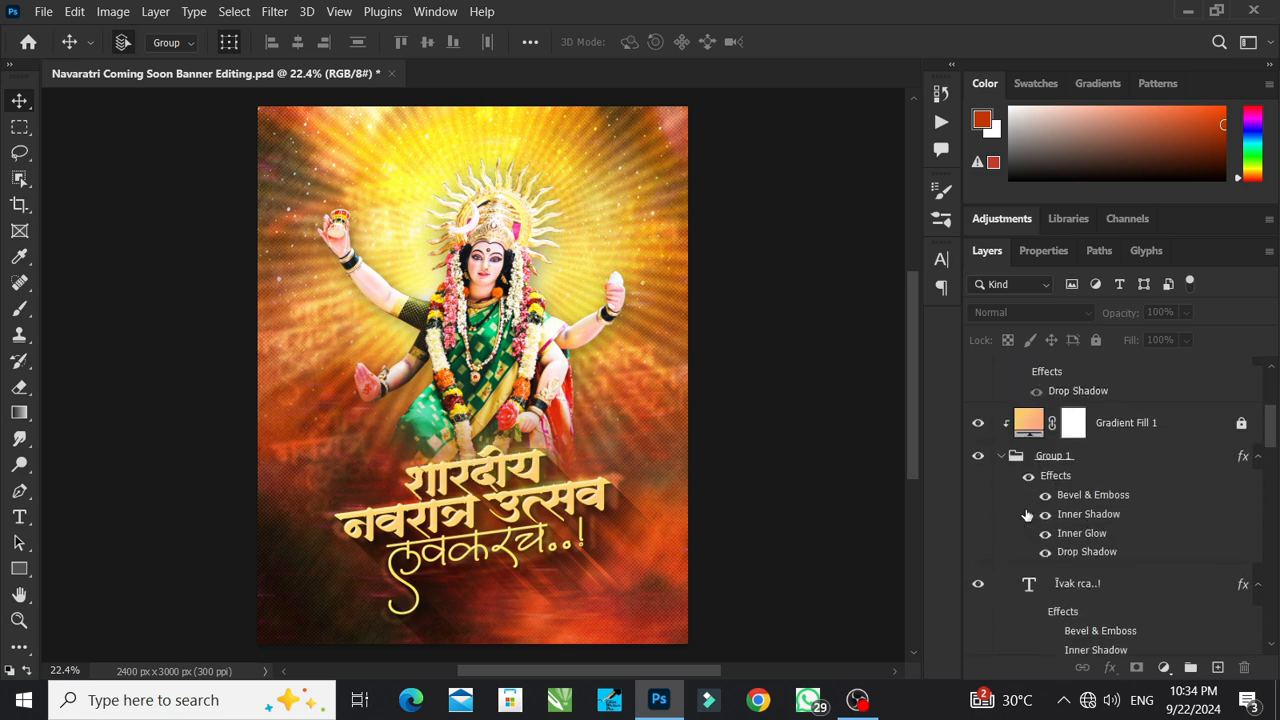
left_click(1001, 456)
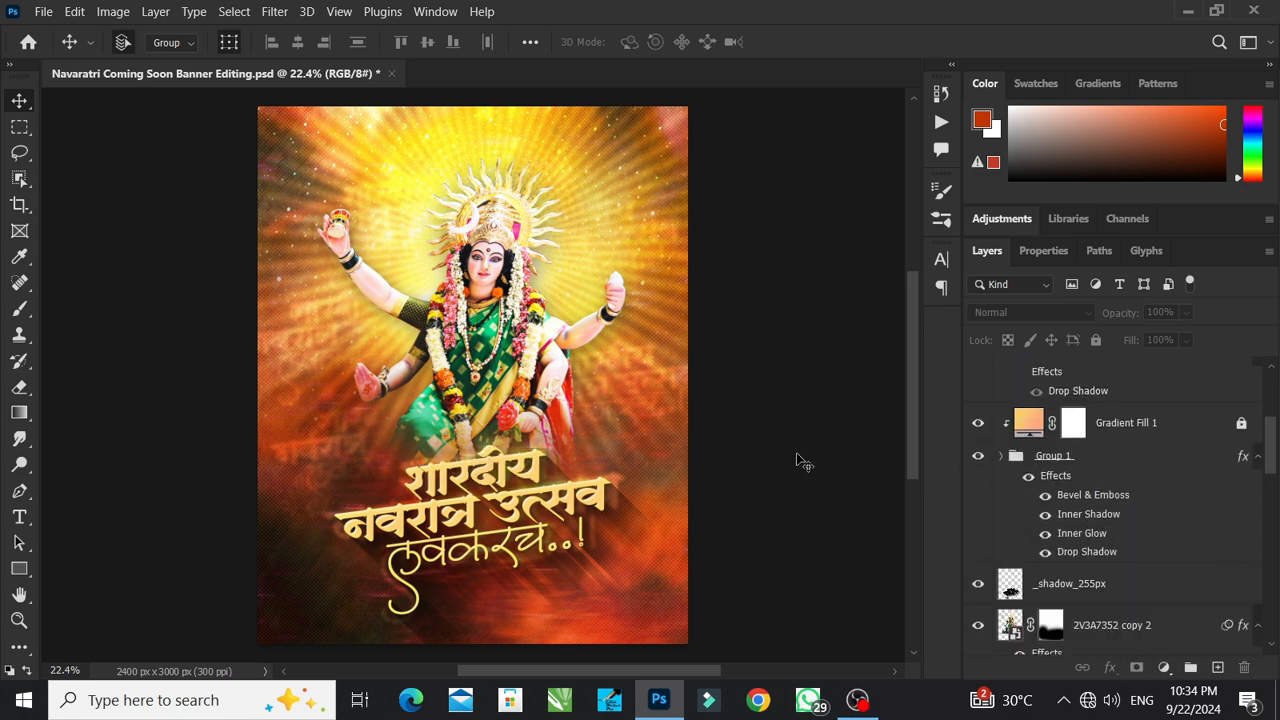
- Examine the three-line title, its long shadow and the goddess figure above it up close
key("ctrl+plus")
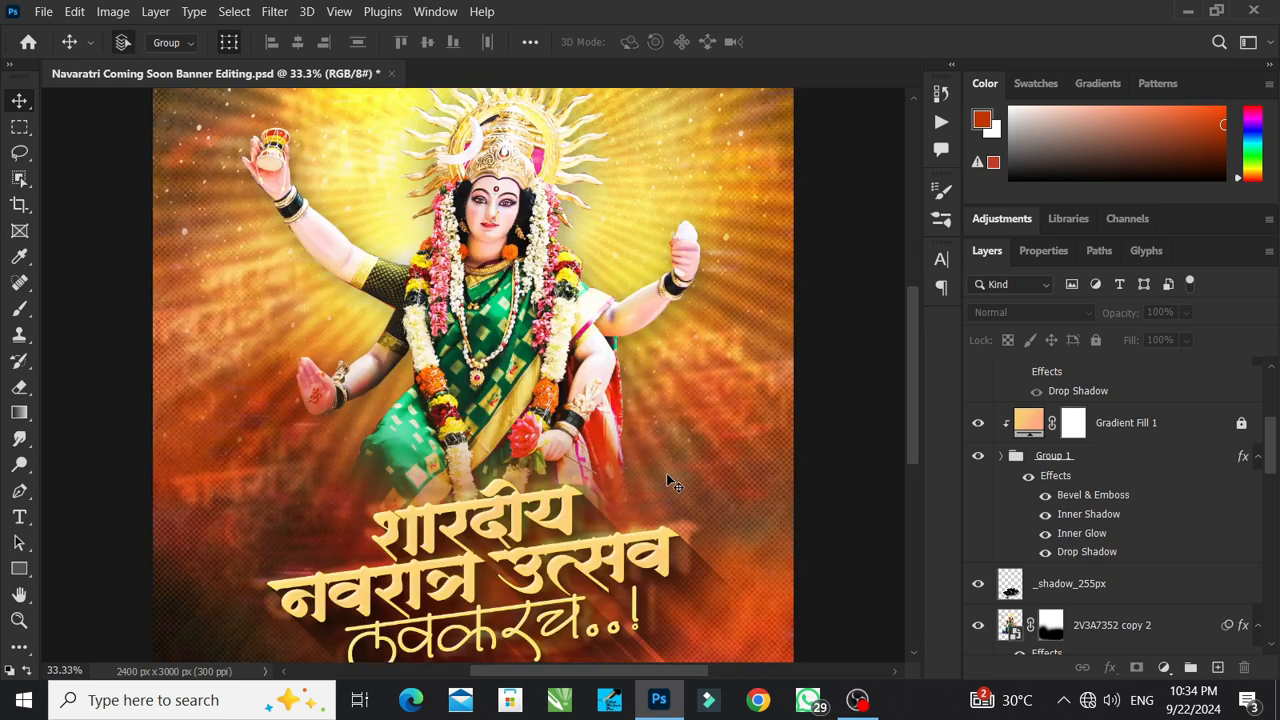
scroll(684, 462, "down", 2)
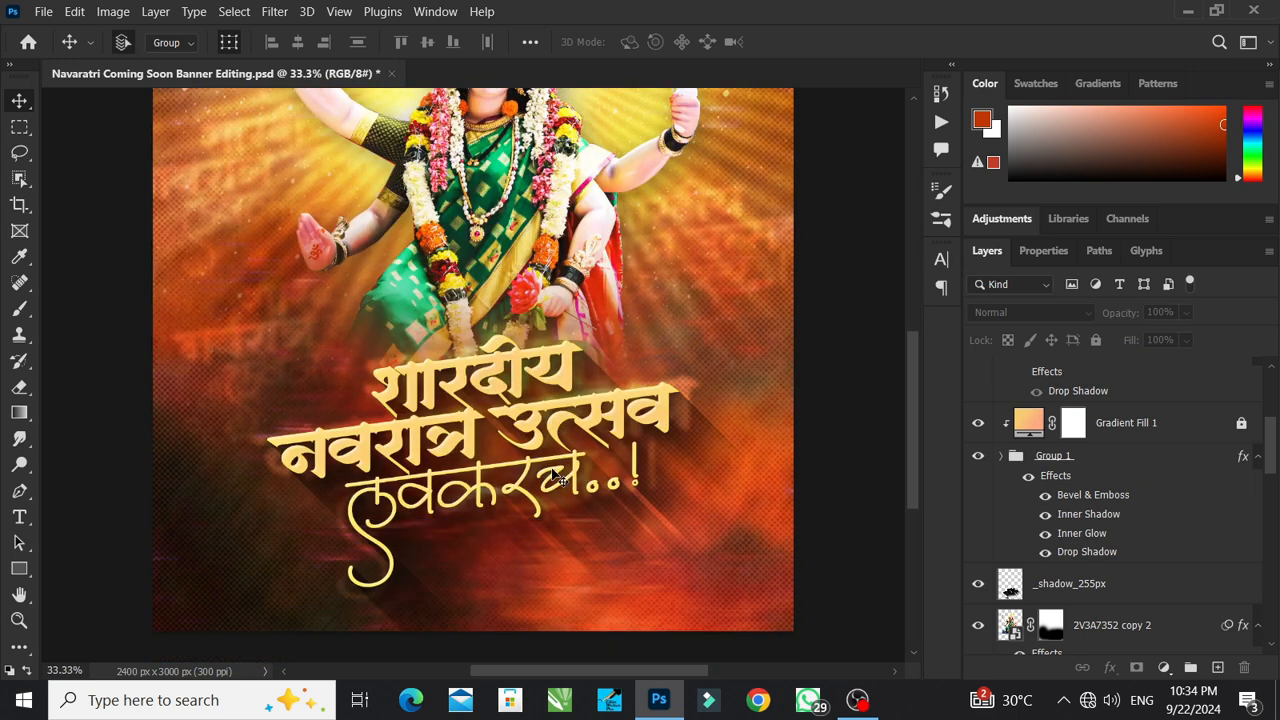
left_click(518, 384)
left_click(866, 390)
scroll(600, 448, "up", 8)
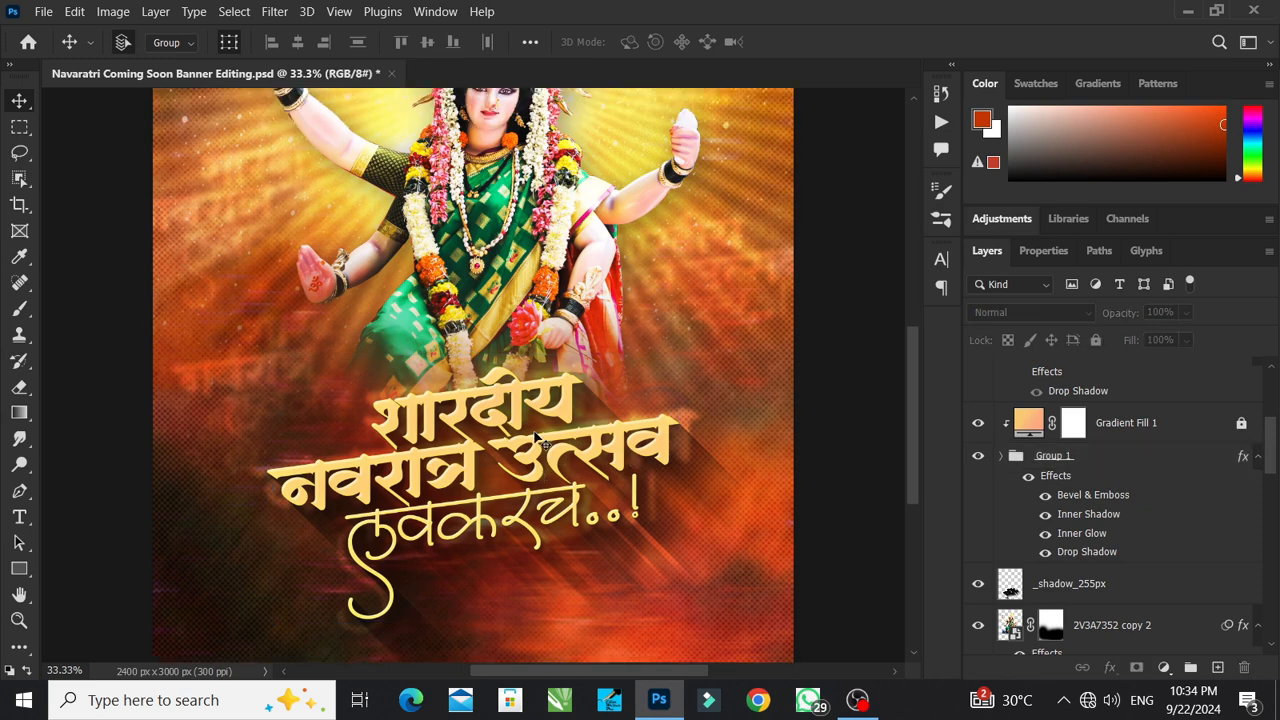
scroll(563, 453, "down", 9)
scroll(566, 460, "down", 2)
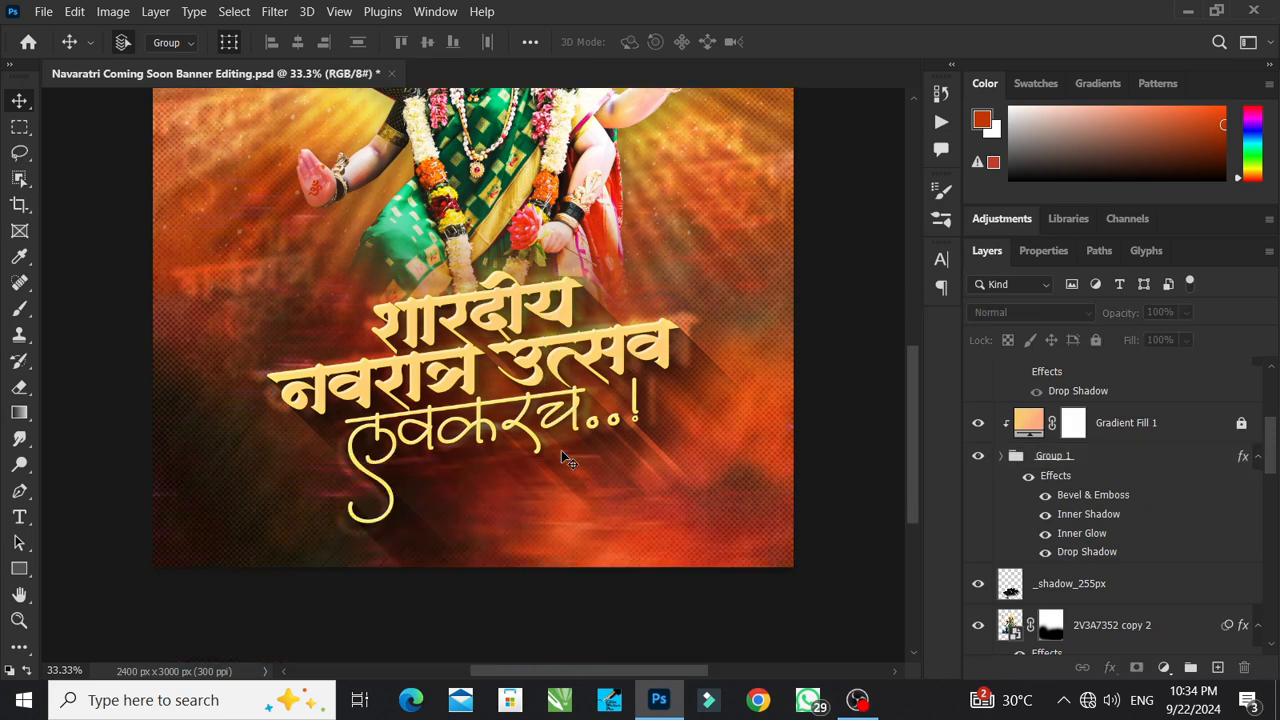
scroll(561, 452, "up", 6)
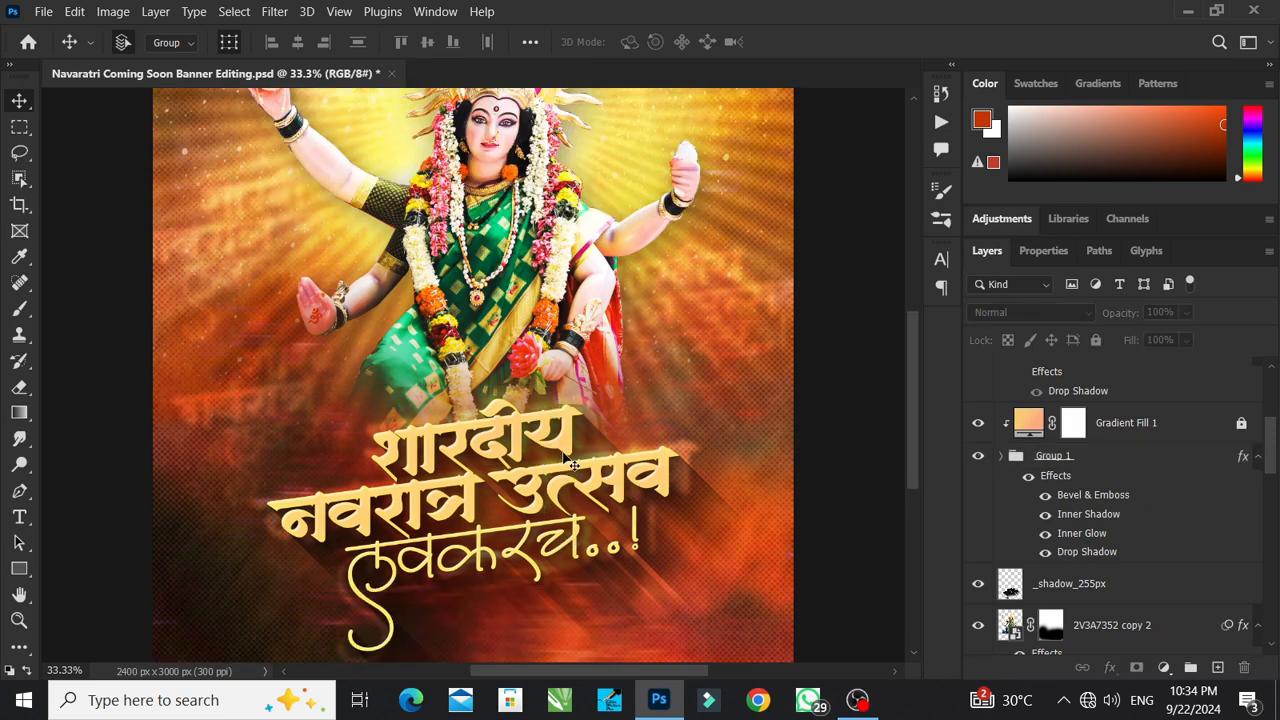
scroll(573, 463, "down", 2)
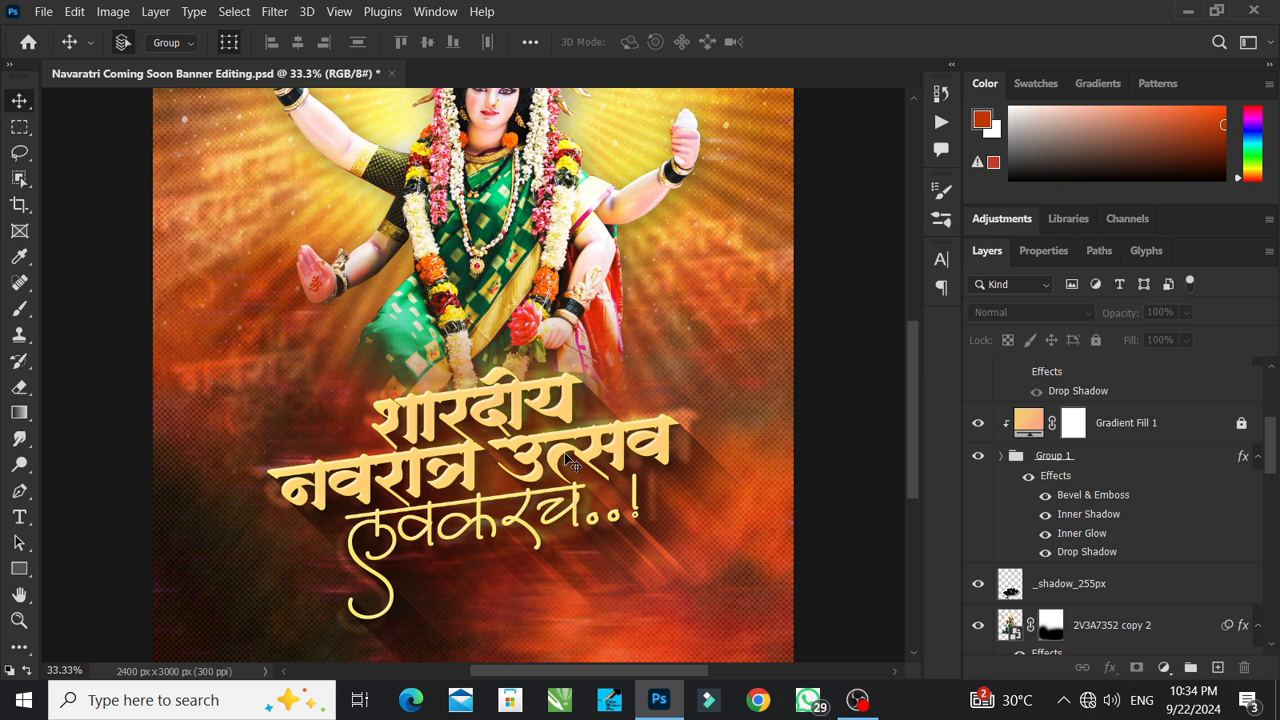
- Inspect the title's Group 1 folder and its clipped Gradient Fill 1 layer by selecting each
scroll(567, 457, "down", 1)
scroll(567, 457, "up", 2)
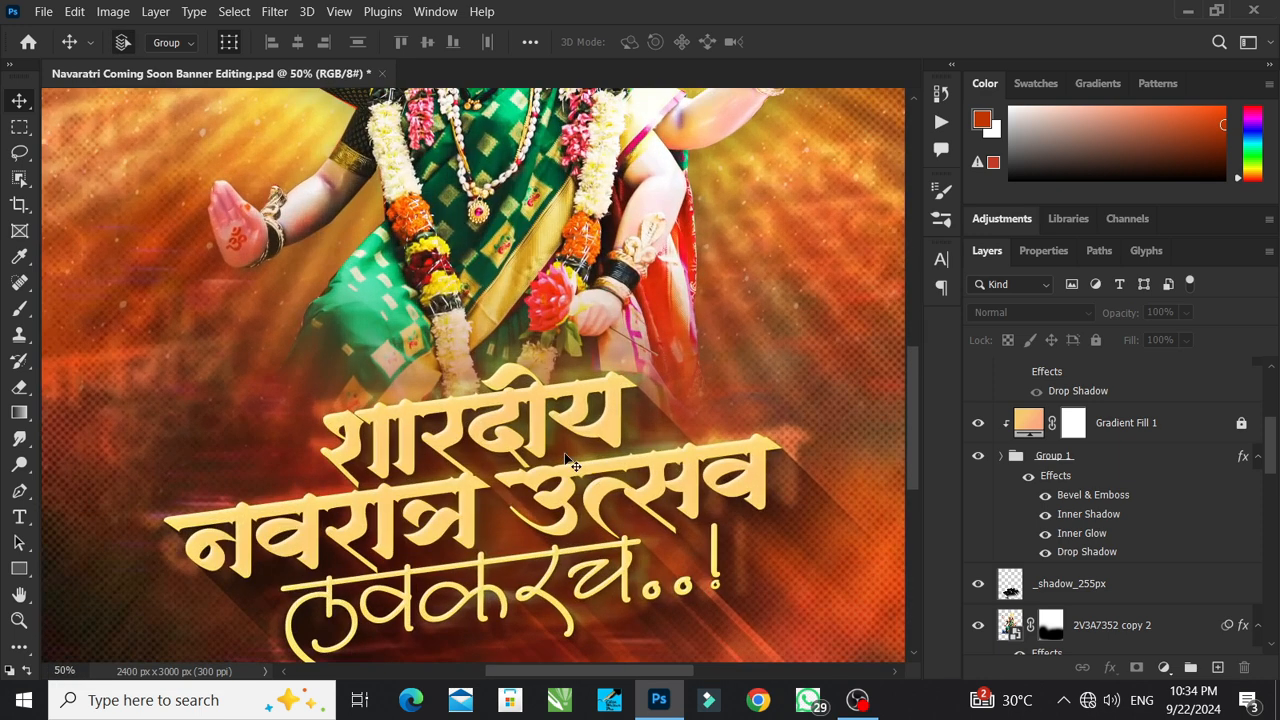
scroll(570, 463, "down", 3)
left_click(655, 397)
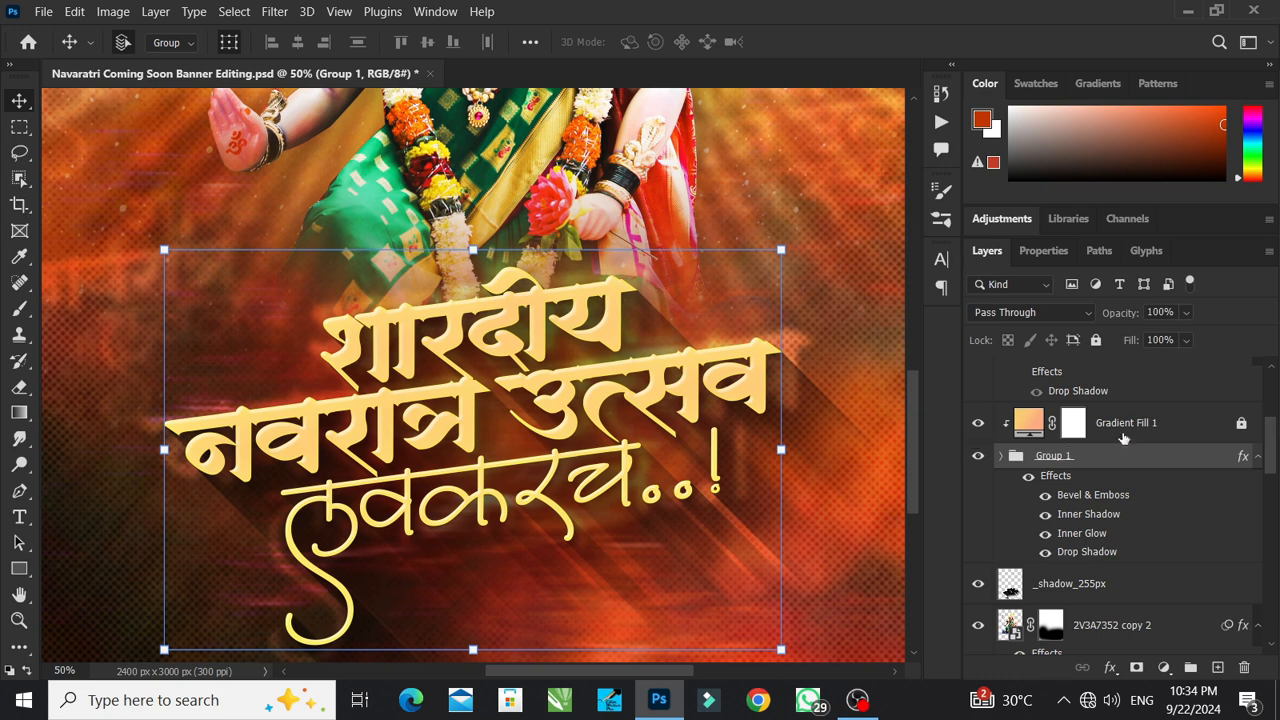
left_click(1185, 432)
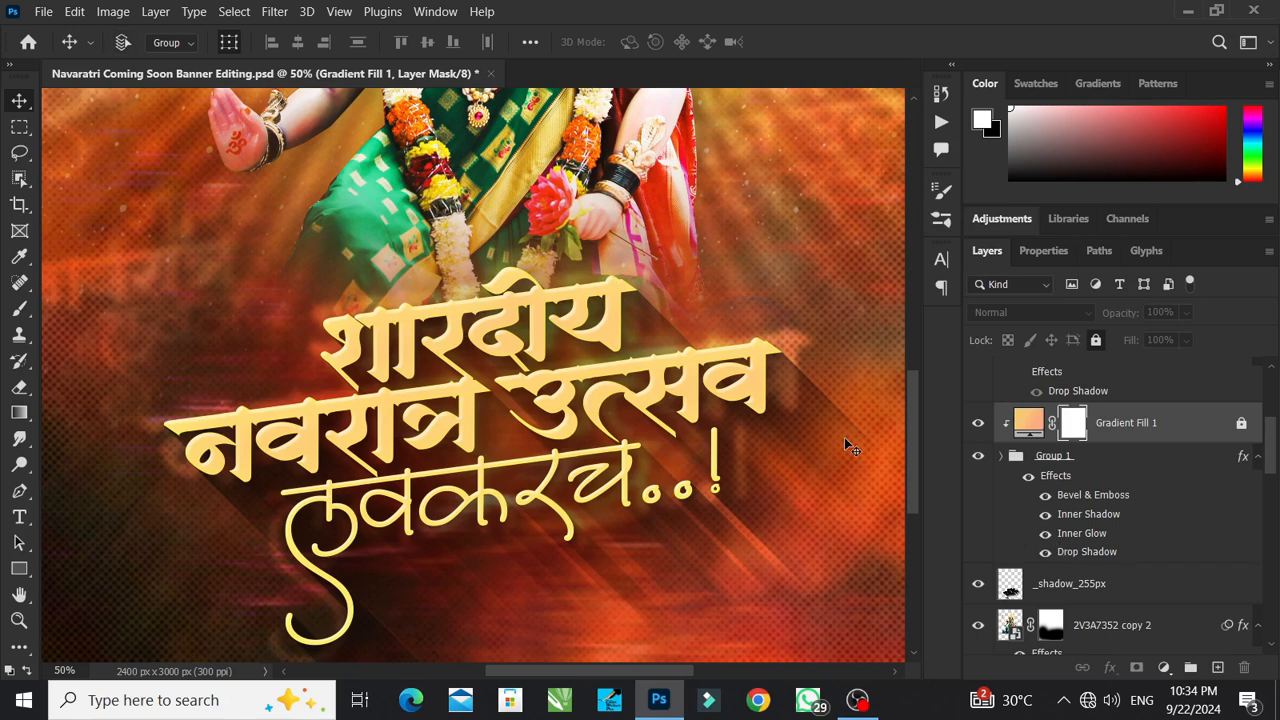
- Show the verse text layer directly above Gradient Fill 1 and open its text for editing
key("ctrl+minus")
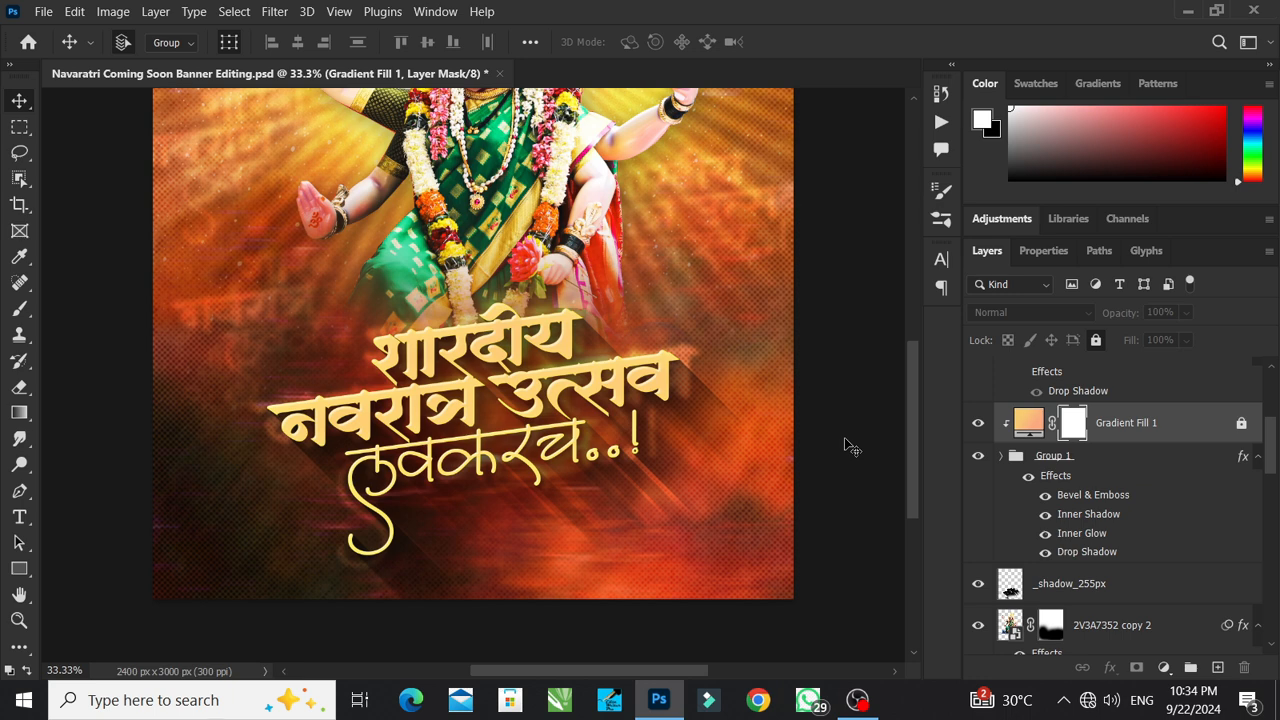
key("ctrl+minus")
scroll(1070, 490, "up", 2)
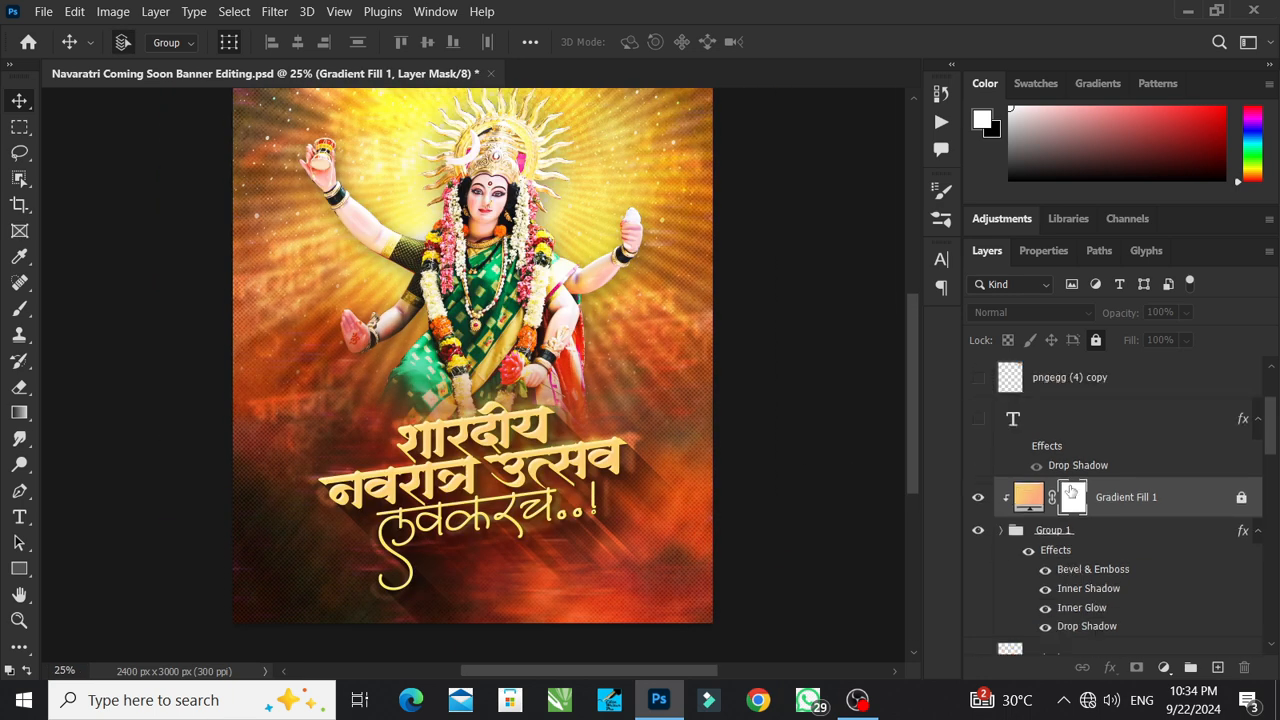
scroll(1070, 490, "up", 1)
scroll(665, 467, "up", 1)
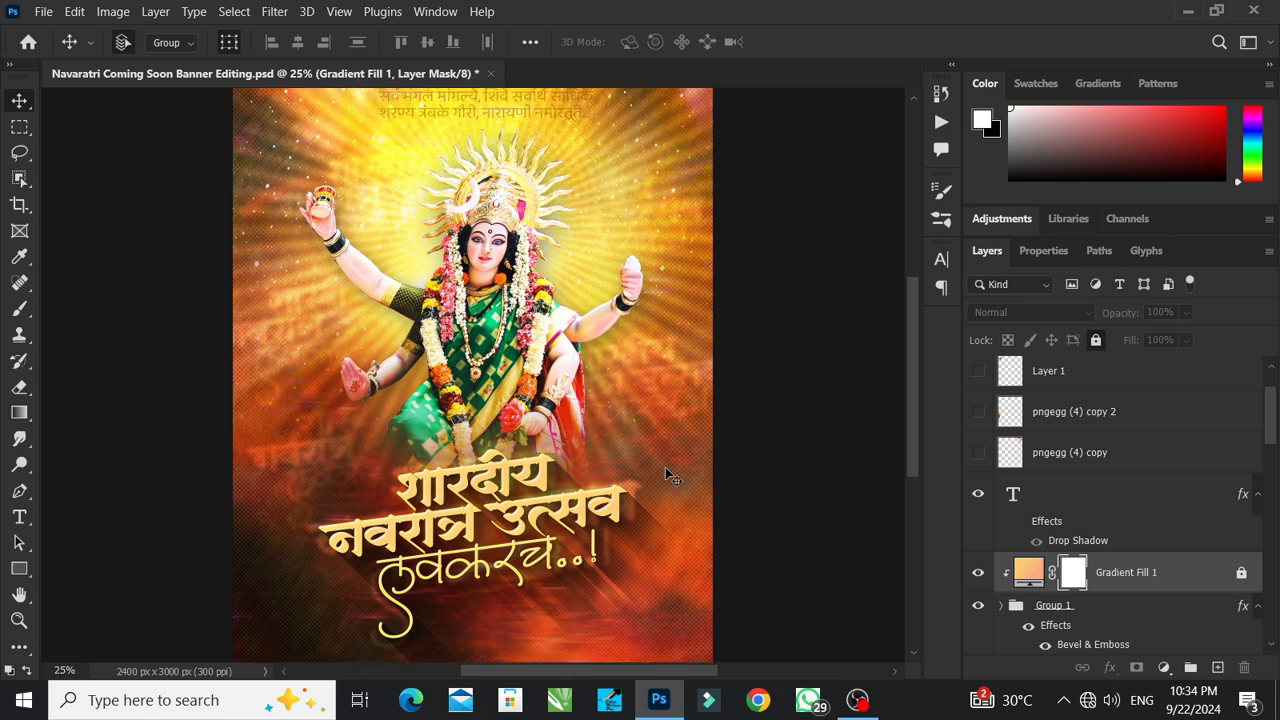
double_click(1010, 494)
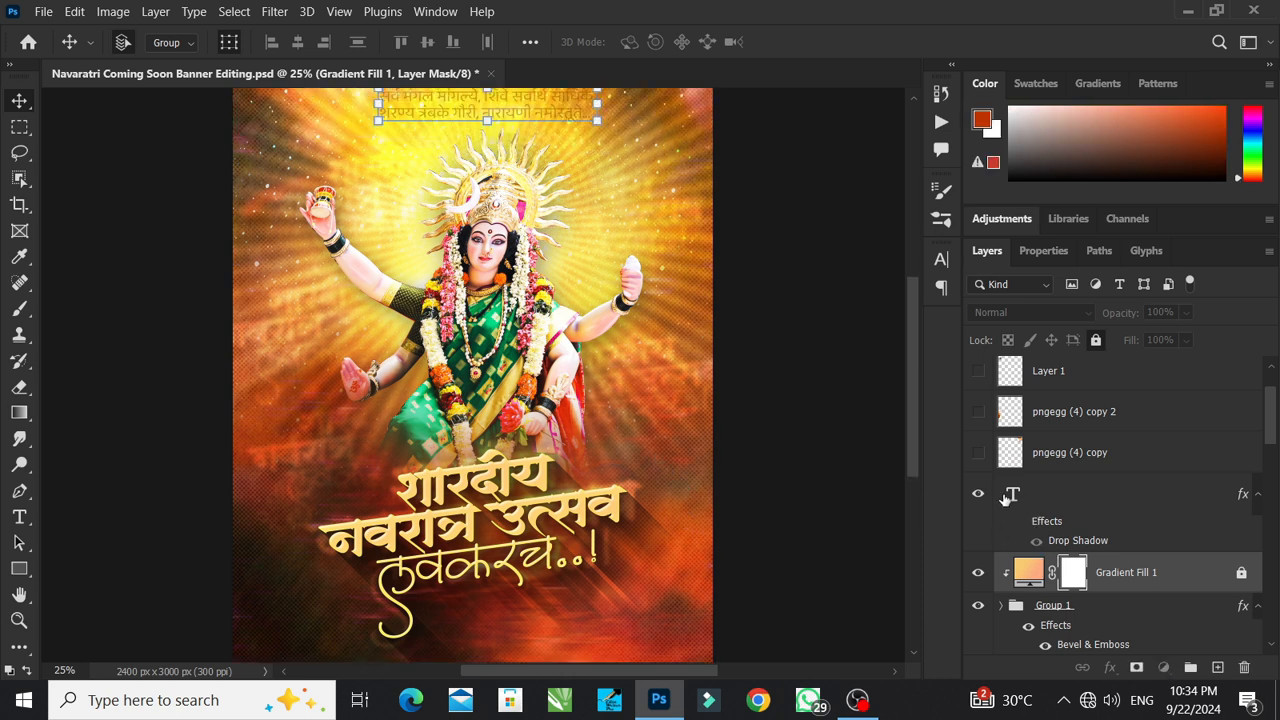
- Examine the verse text above the goddess, deselecting and reselecting its layer
scroll(403, 110, "up", 1)
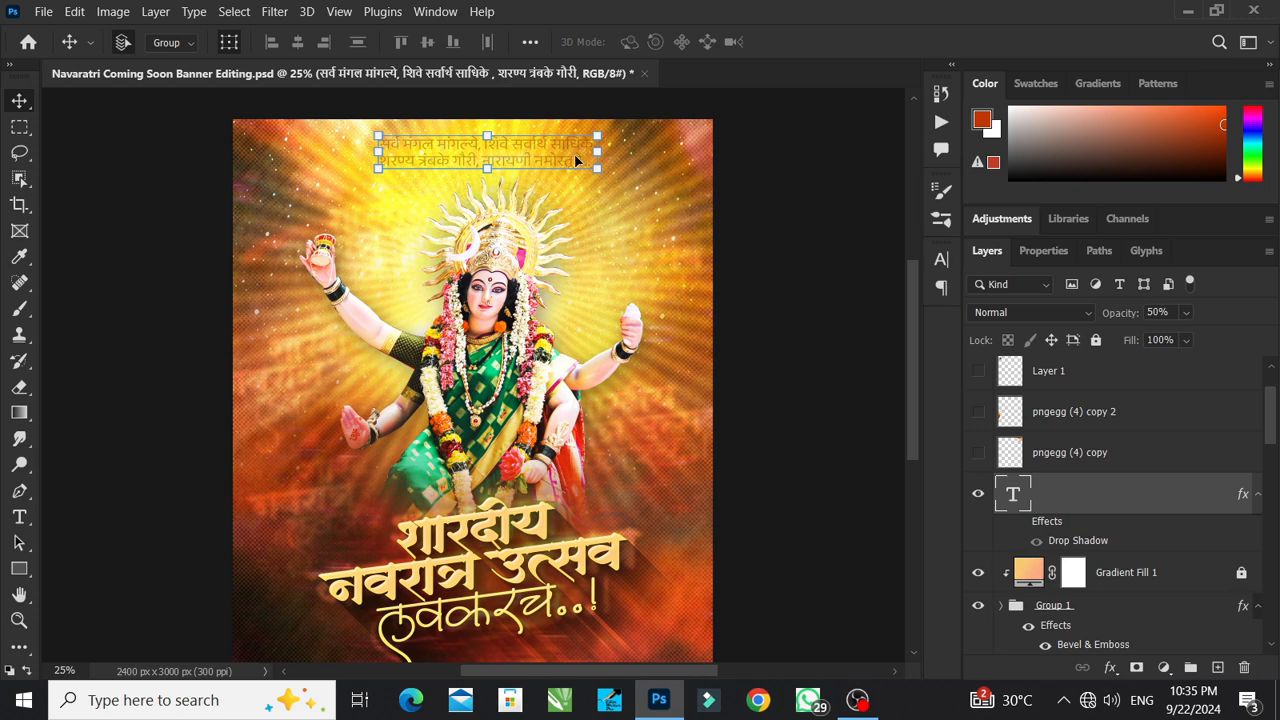
left_click(771, 191)
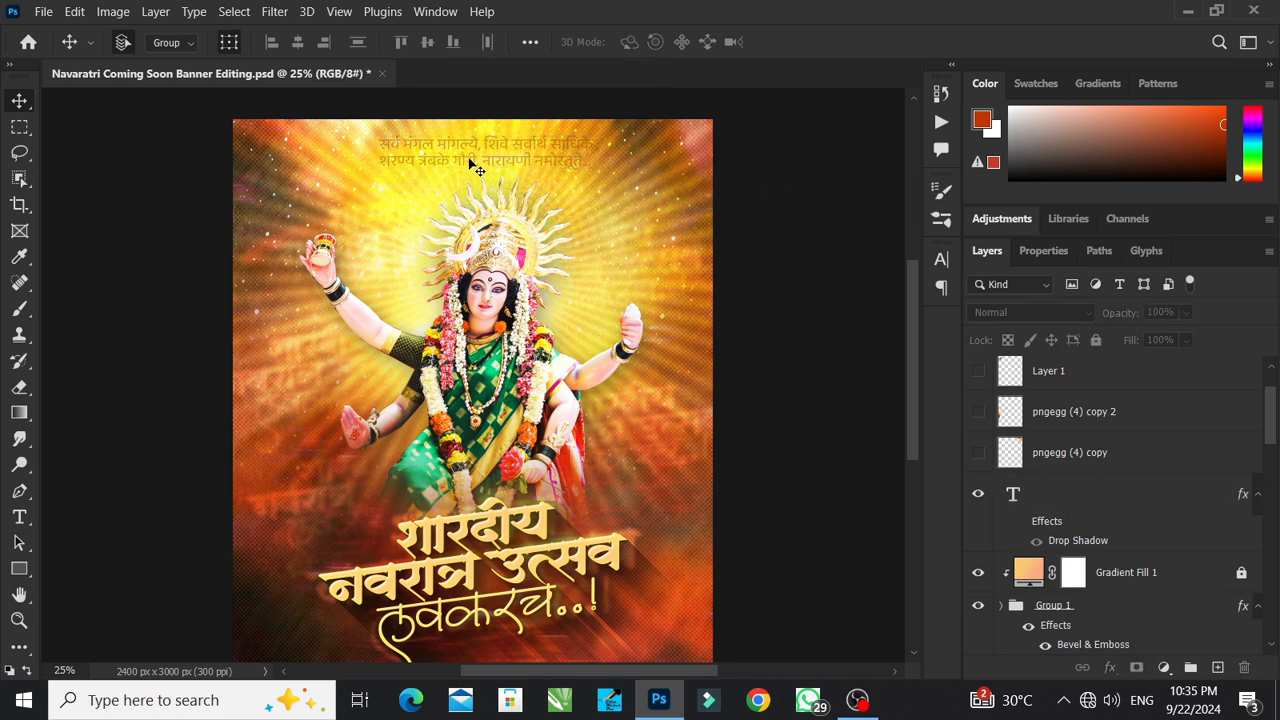
left_click(471, 165)
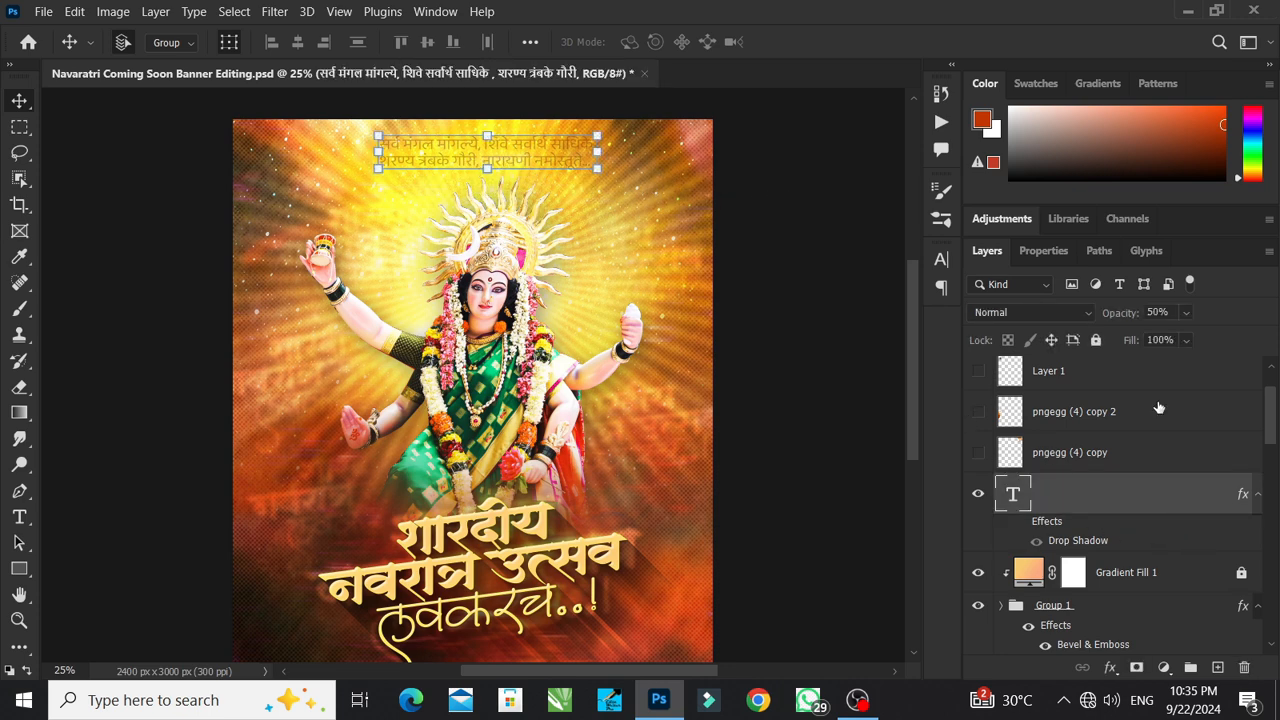
- Show the pngegg (4) copy and pngegg (4) copy 2 cloth layers and select the cloth in the banner's upper corner
left_click(978, 453)
left_click(978, 412)
left_click(688, 147)
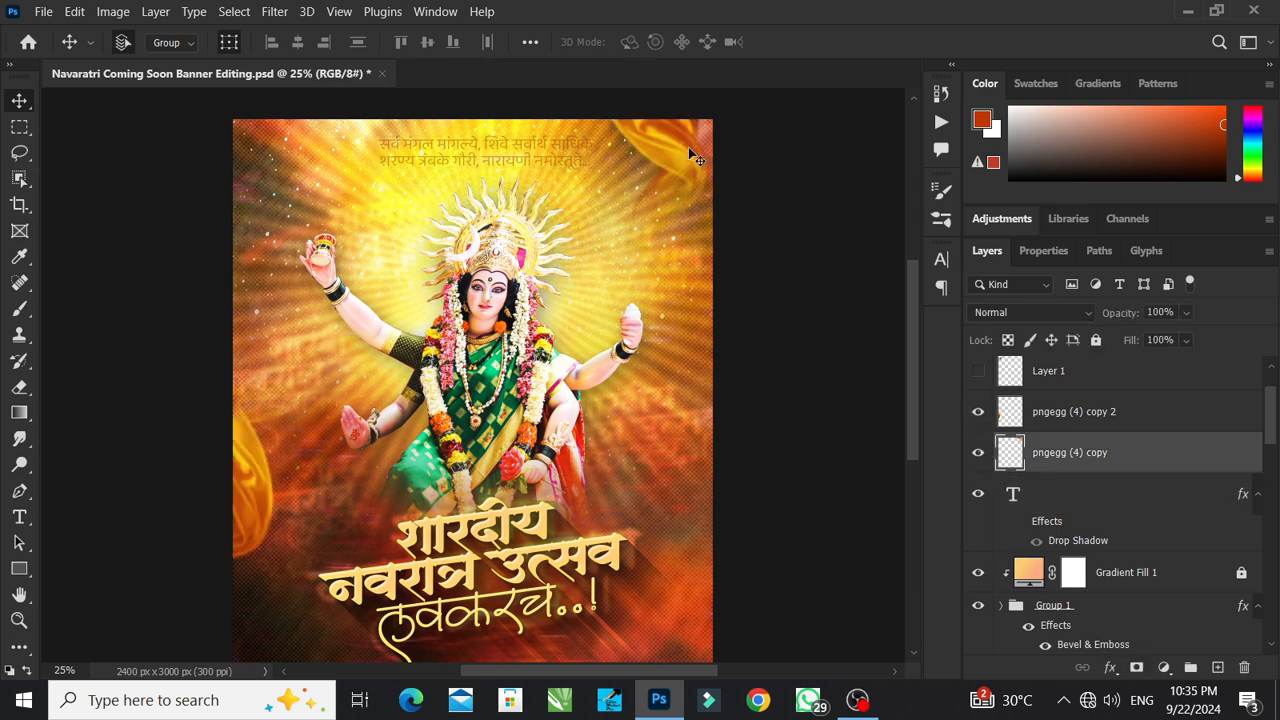
scroll(685, 169, "up", 2)
scroll(684, 172, "down", 3)
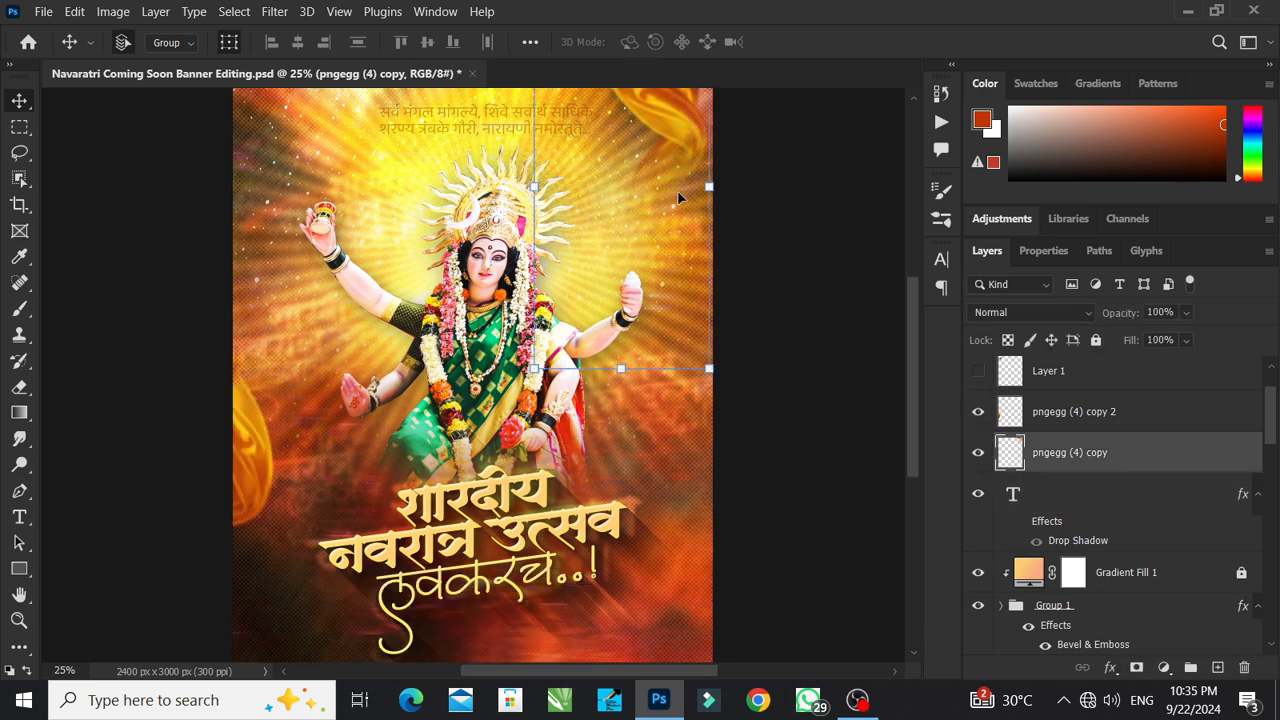
scroll(678, 197, "up", 3)
- Show Layer 1, directly above the pngegg (4) copy 2 layer, with no layer selected
scroll(1093, 480, "up", 1)
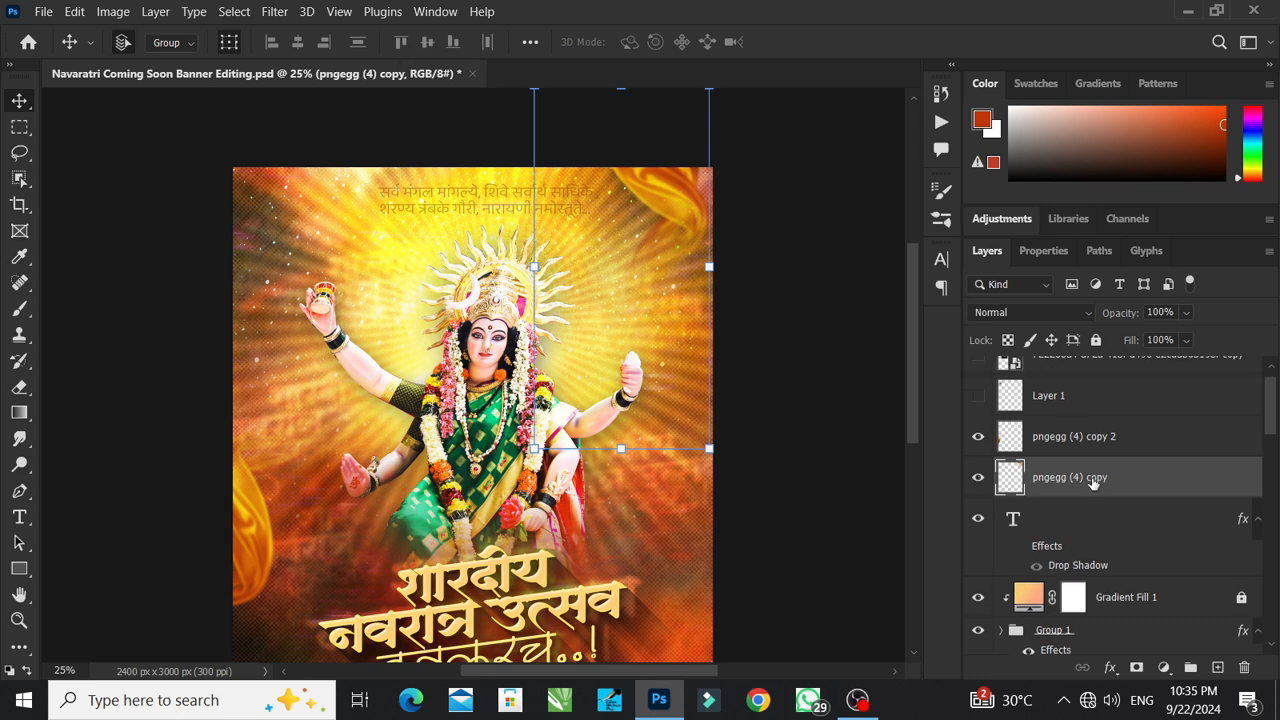
scroll(1093, 480, "up", 1)
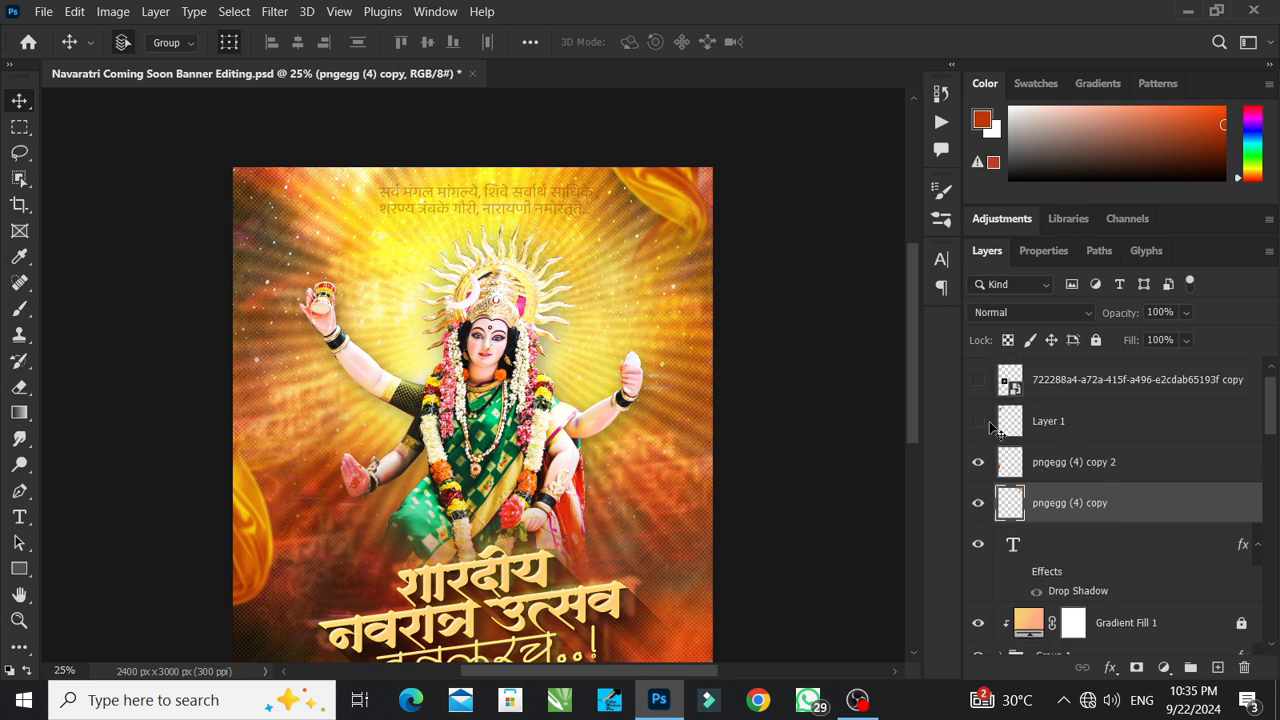
left_click(978, 421)
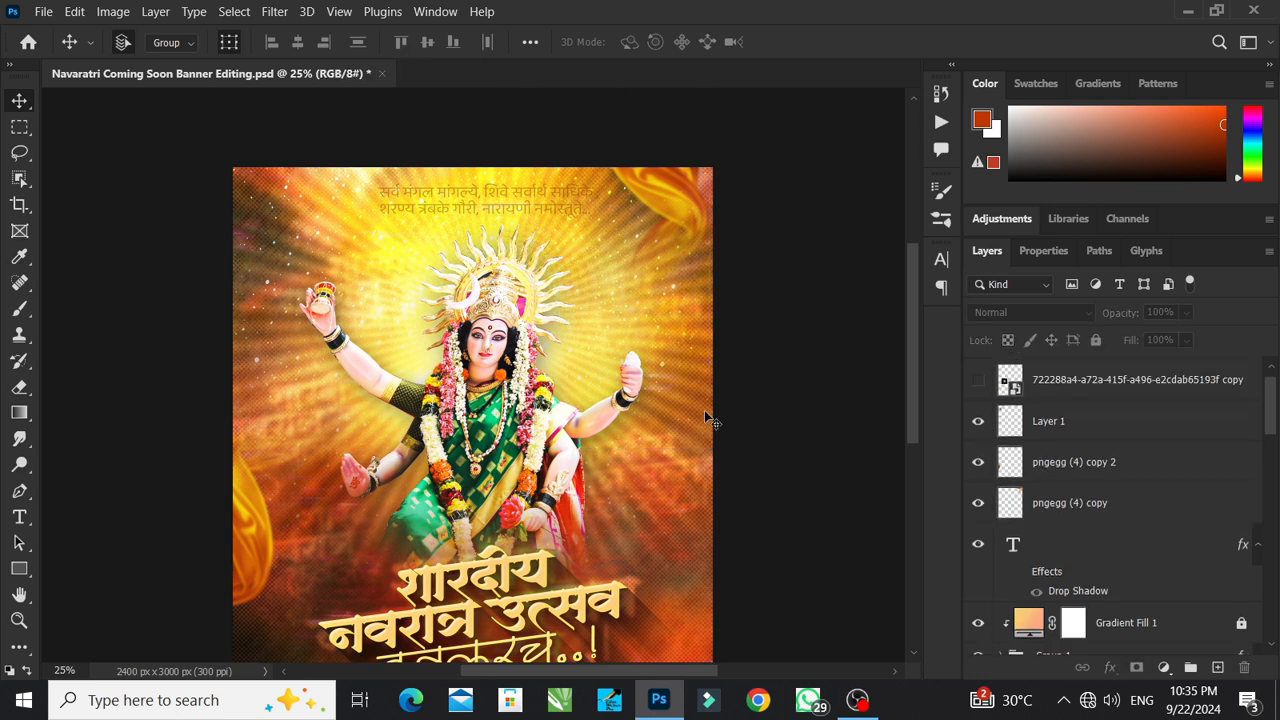
scroll(704, 418, "down", 1)
key("ctrl+0")
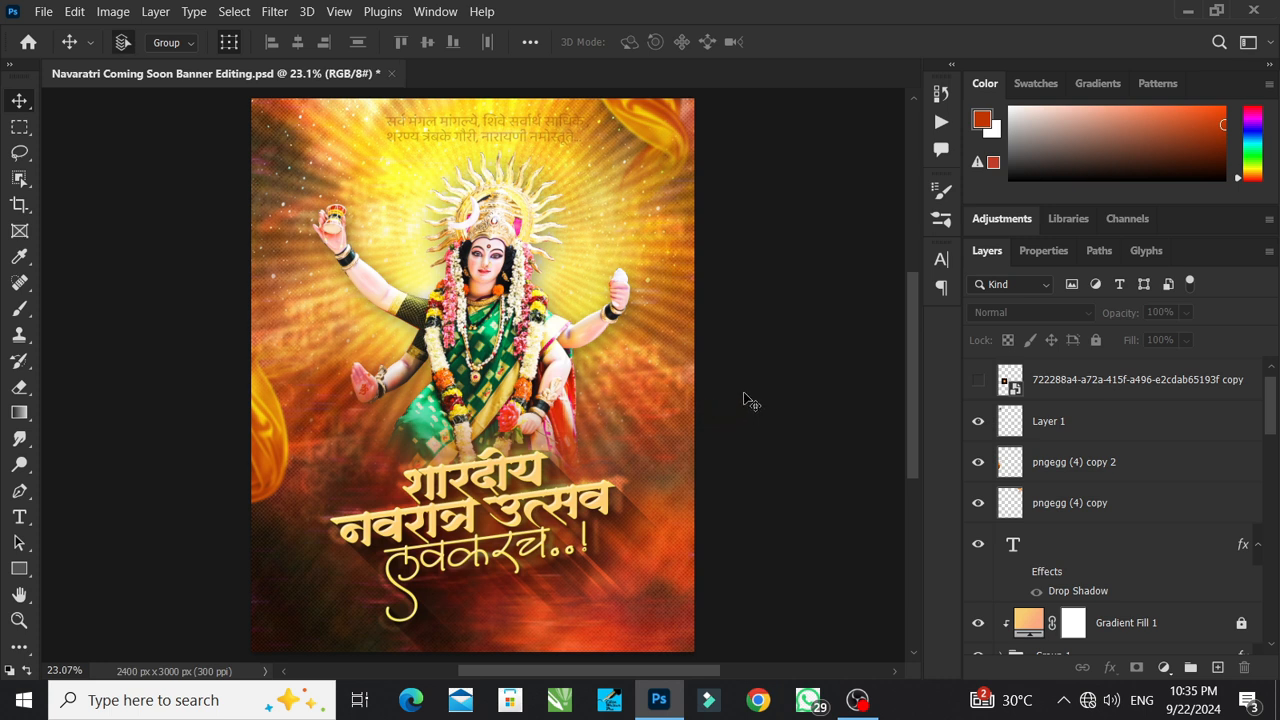
- Show the 722288a4-a72a-415f-a496-e2cdab65193f copy layer and check its glow at the goddess's lower hand by selecting and deselecting it
scroll(1035, 500, "up", 1)
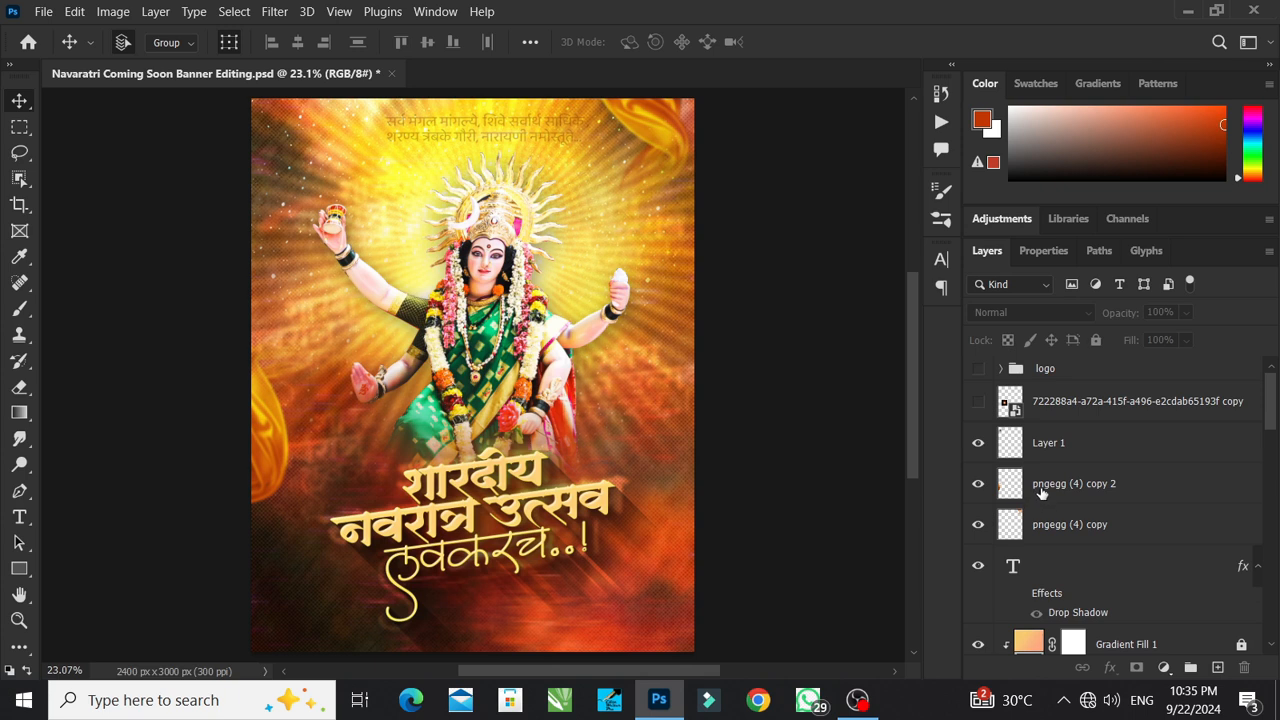
left_click(978, 402)
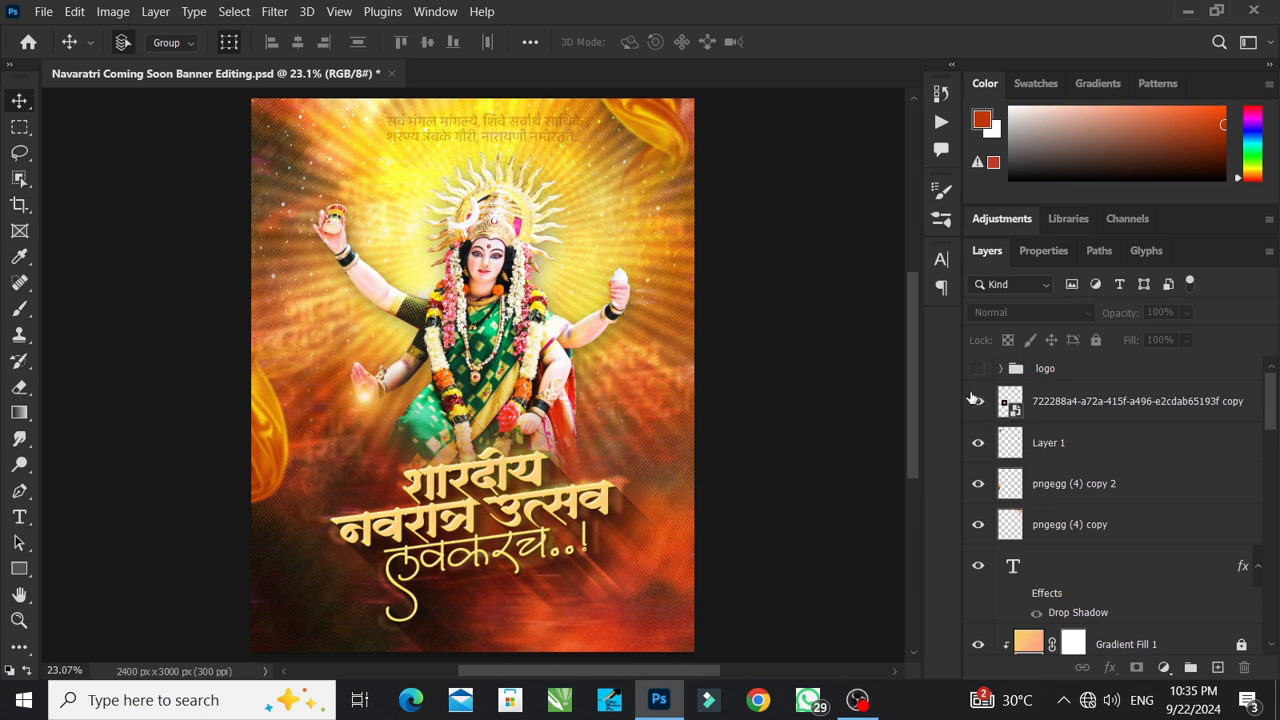
left_click(1017, 400)
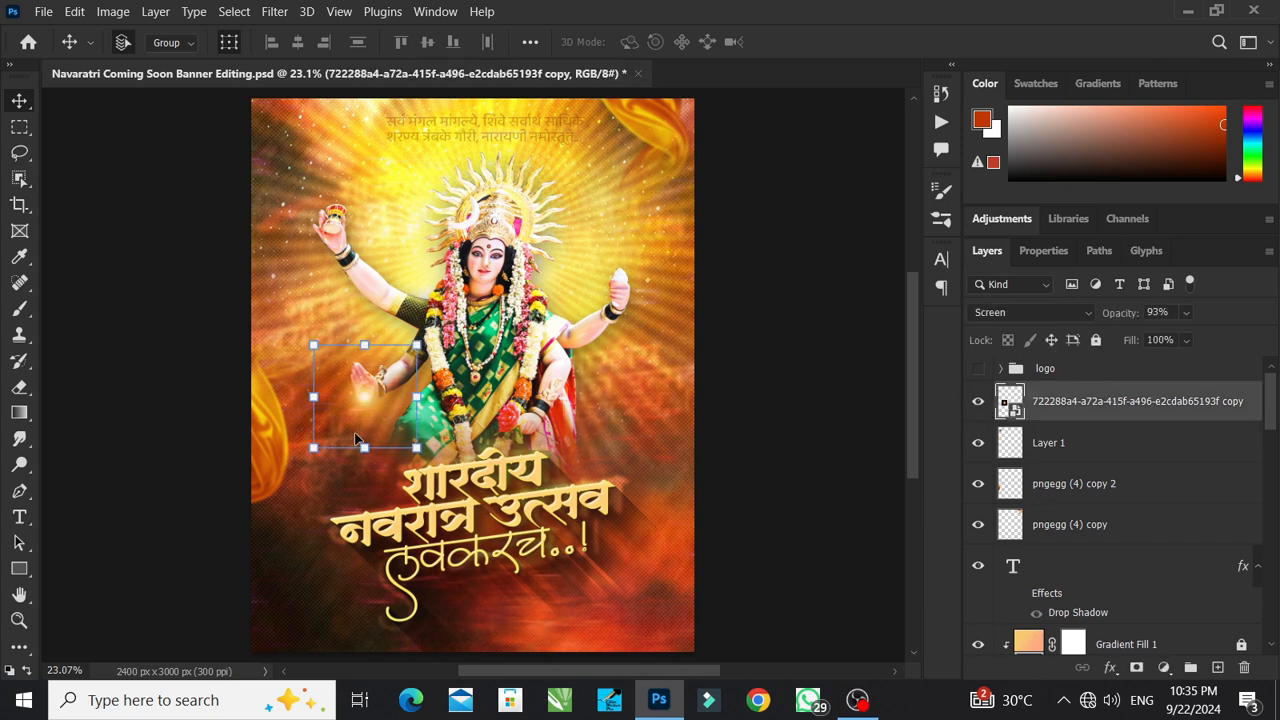
mouse_move(366, 393)
left_mouse_down()
mouse_move(395, 360)
mouse_move(362, 393)
left_mouse_up()
left_click(430, 444)
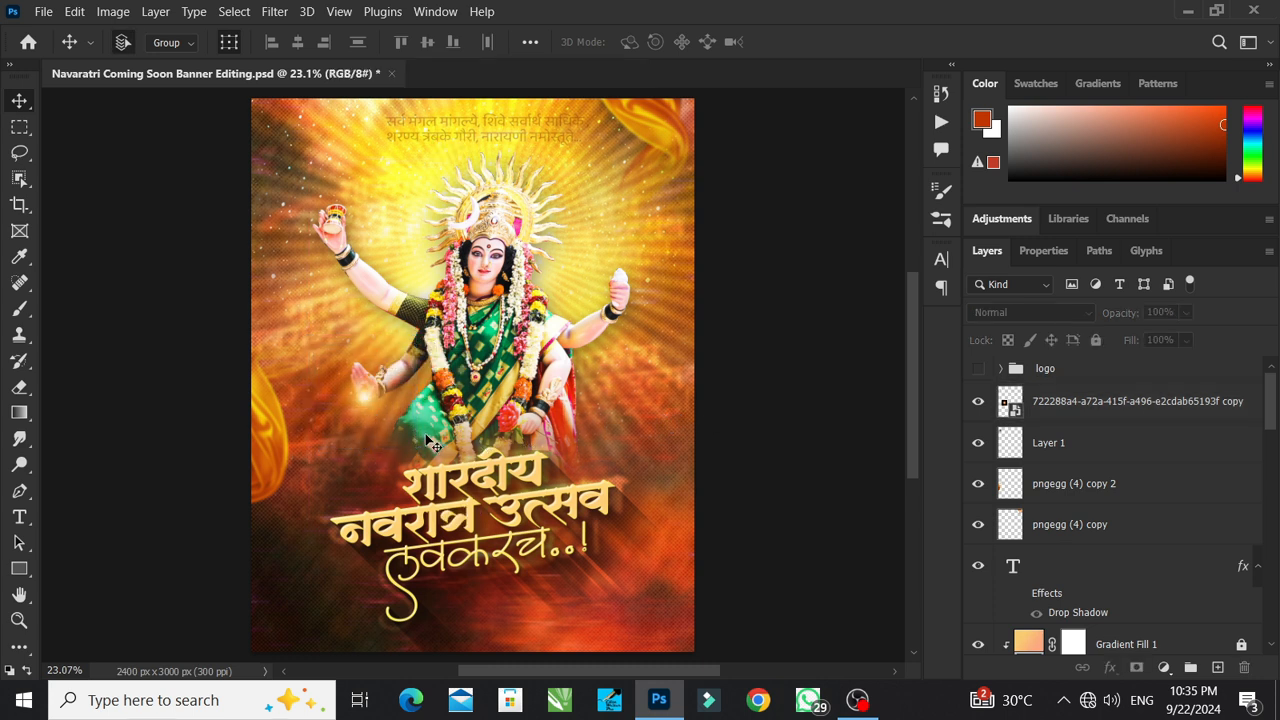
- Select the hand glow layer and switch its visibility off and on to compare its effect
left_click(1058, 408)
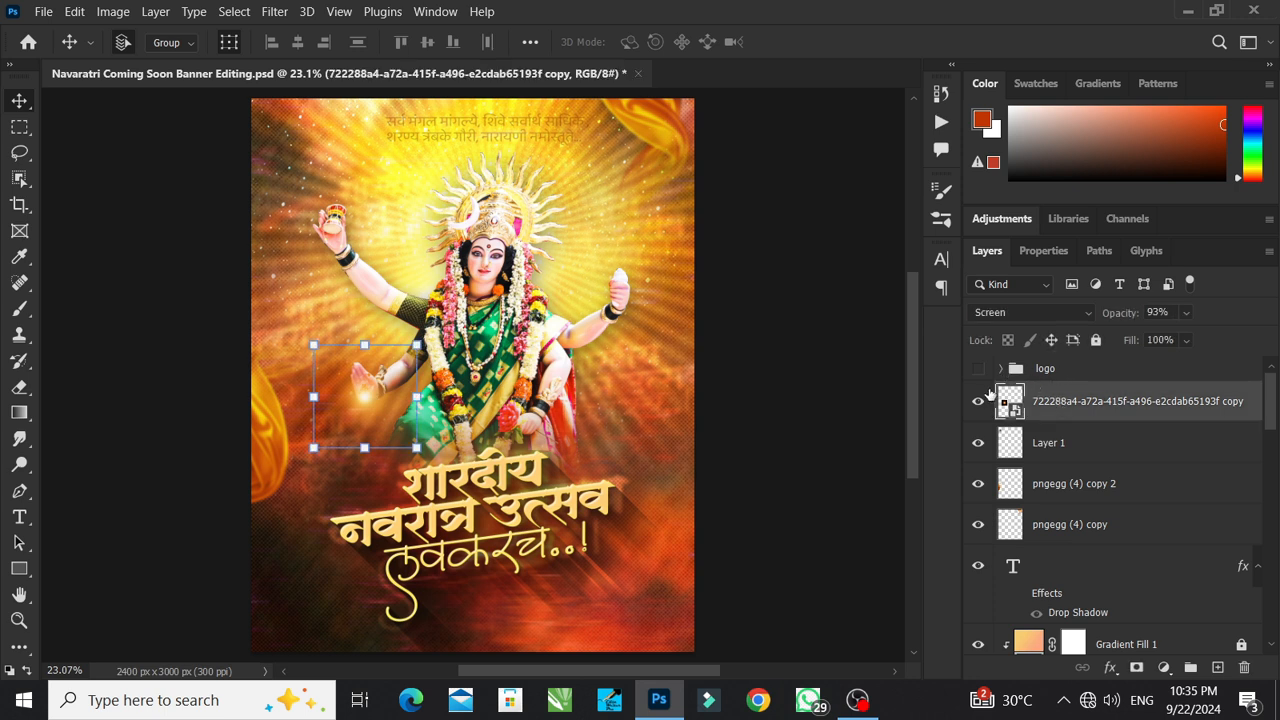
left_click(979, 401)
left_click(979, 401)
- Show the logo folder and its Triangle 1, contact text and op logo design PNG layers, and collapse the folder
left_click(1000, 368)
left_click(978, 368)
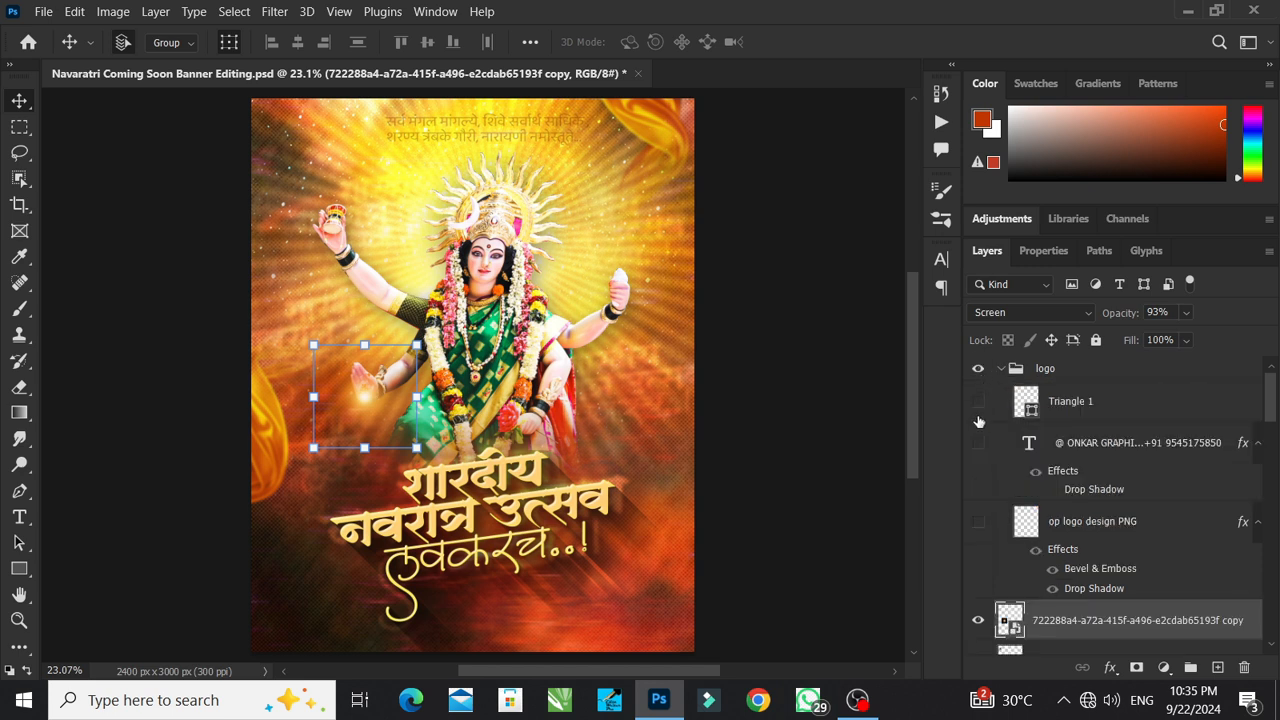
left_click_drag(979, 401, 979, 521)
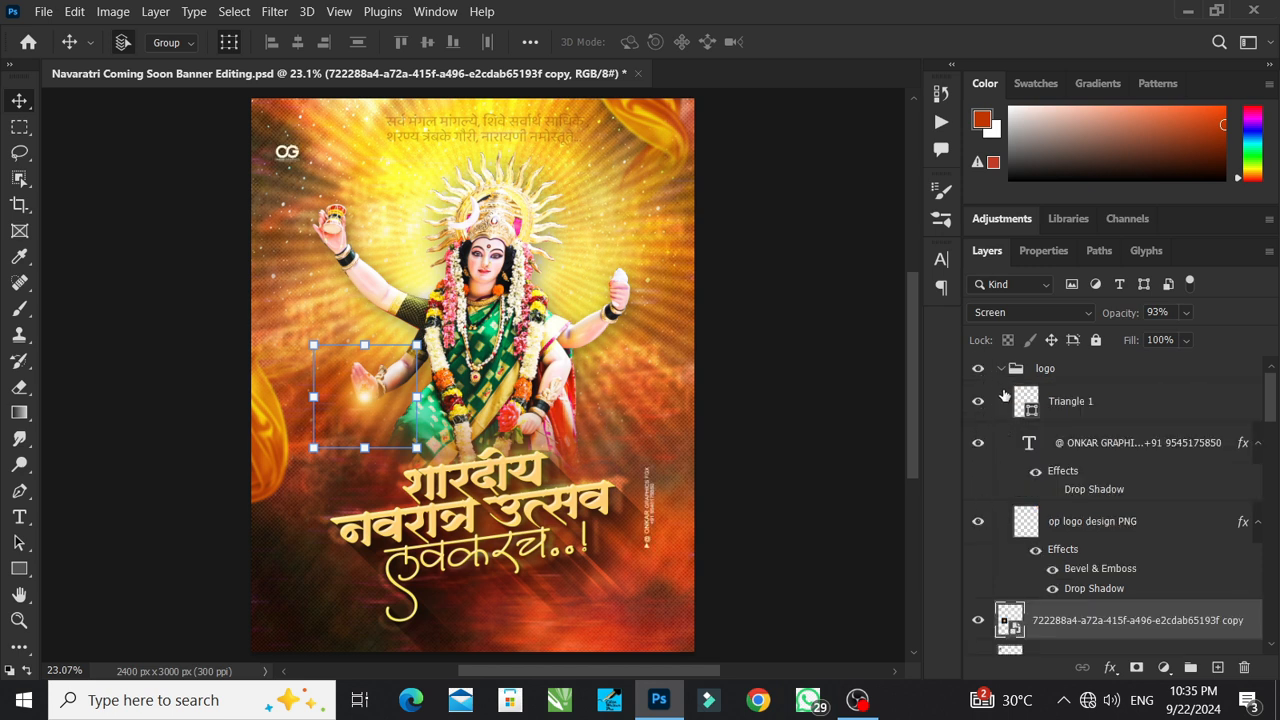
left_click(1000, 368)
- Deselect the glow layer and review the complete banner at several zoom levels, ending with it fitted to the window
scroll(789, 371, "up", 1)
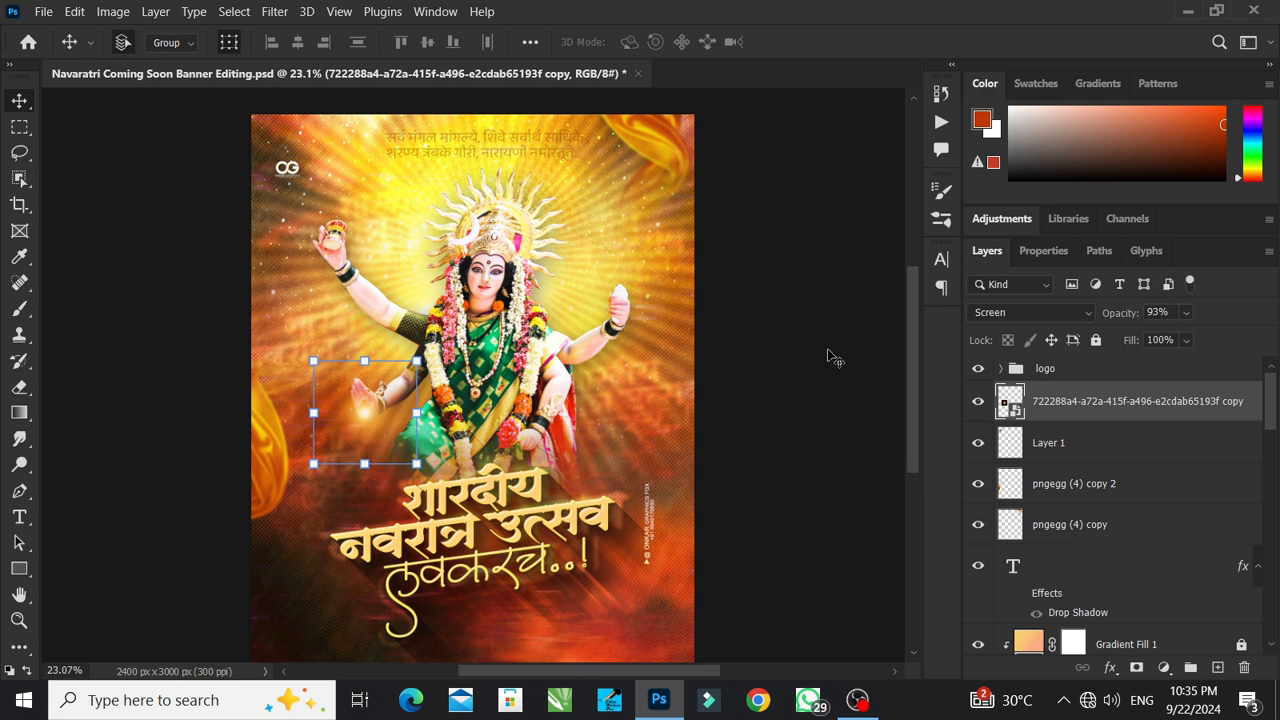
left_click(828, 350)
key("ctrl+minus")
key("ctrl+plus")
key("ctrl+minus")
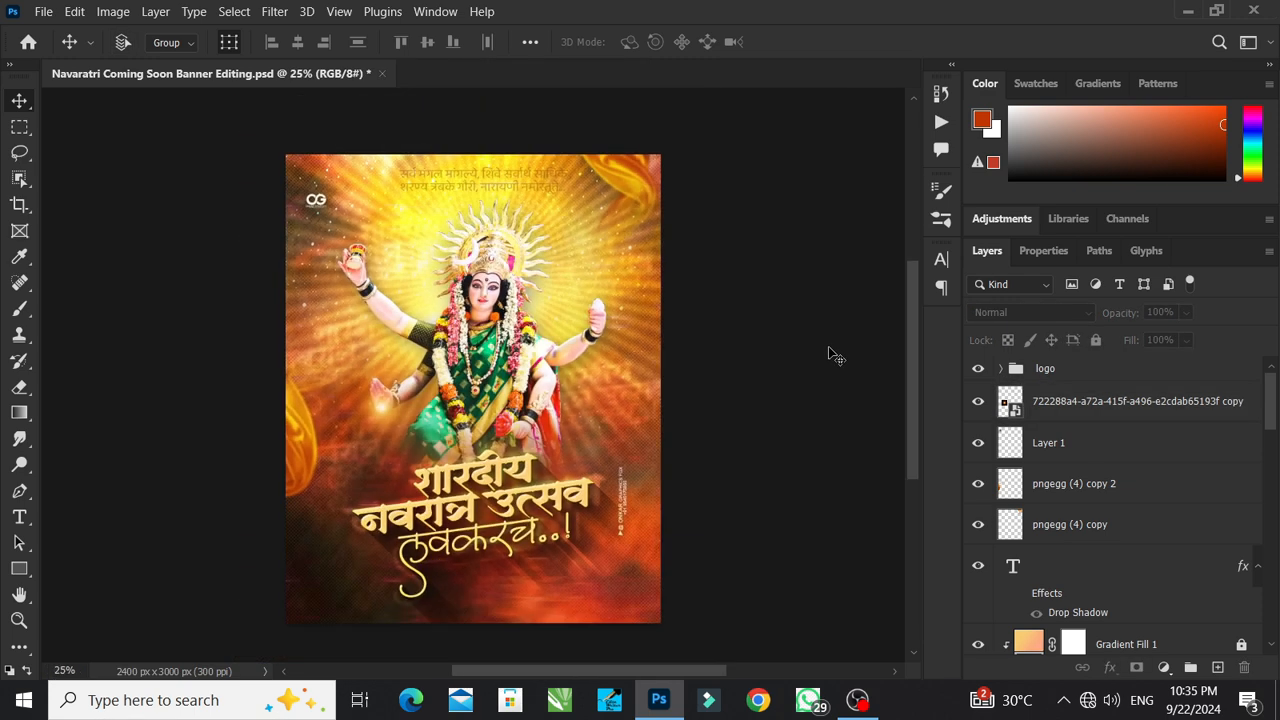
key("ctrl+minus")
key("ctrl+0")
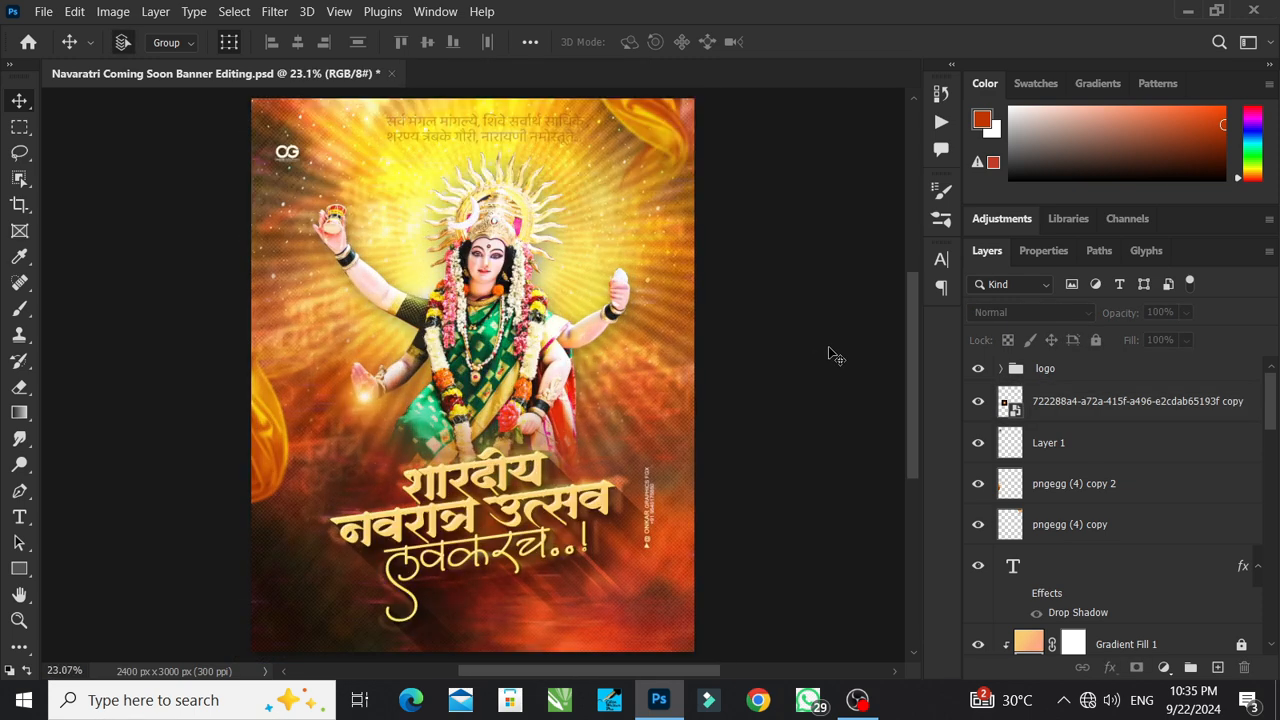